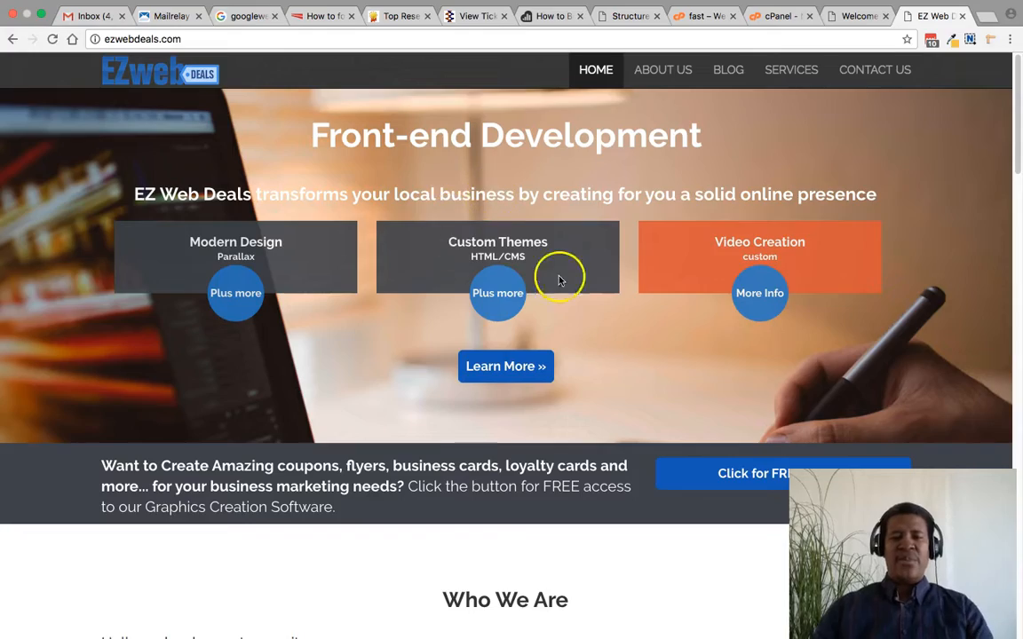
scroll(599, 313, down, 10)
scroll(596, 312, down, 10)
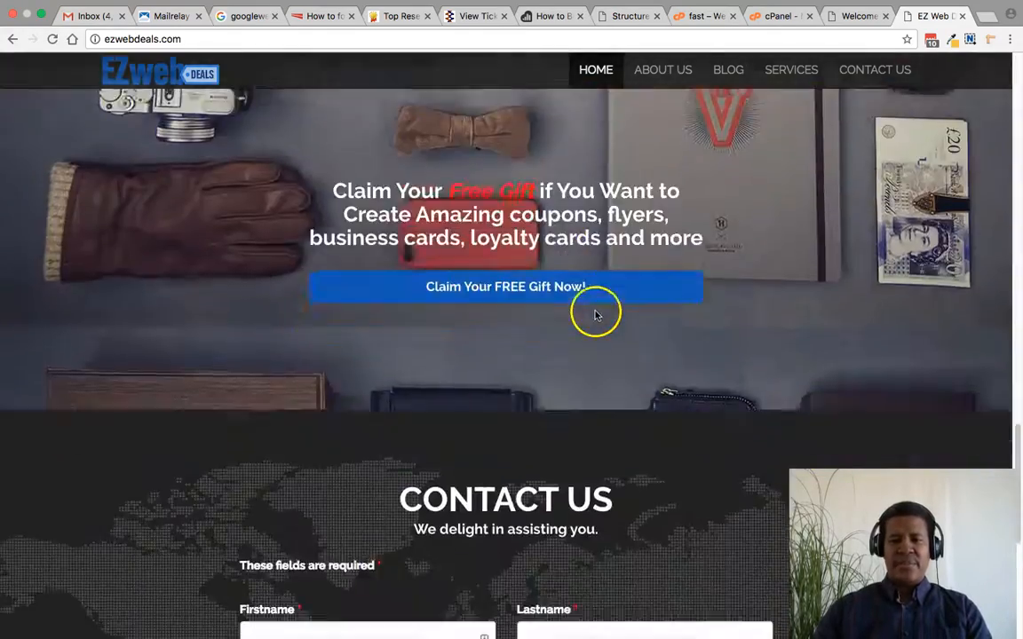
scroll(484, 251, up, 15)
scroll(412, 234, up, 6)
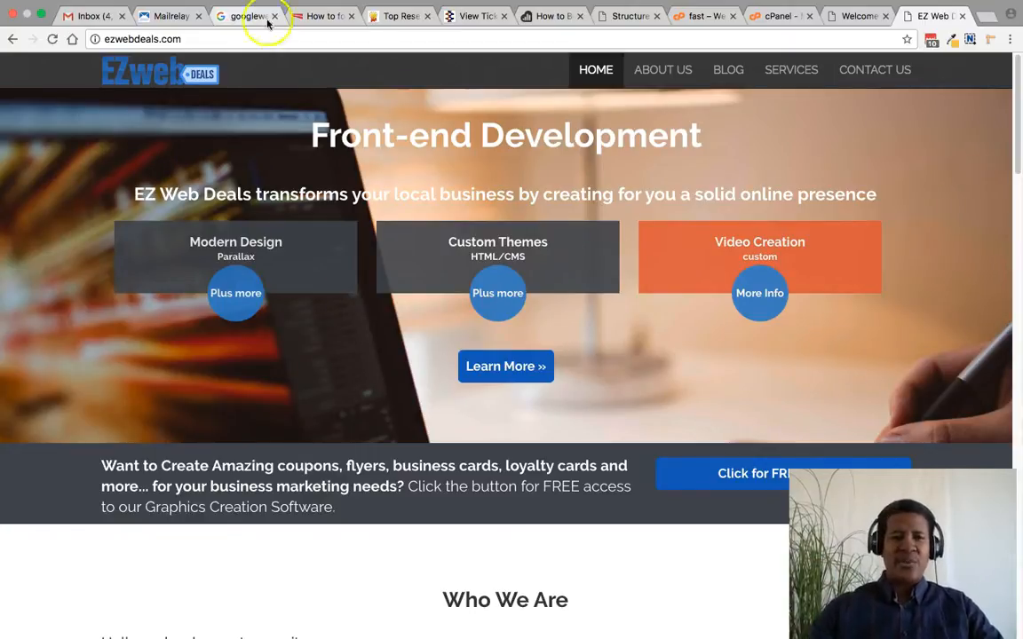
Open the Google Webmasters site from the existing googlewebmaster search results and sign in to Search Console.
click(252, 16)
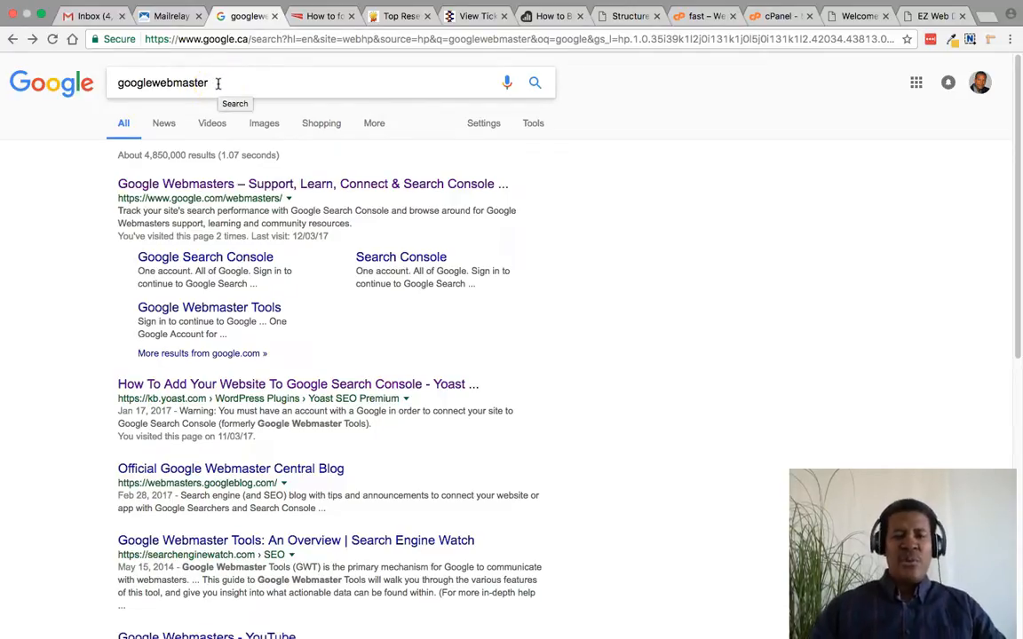
click(226, 188)
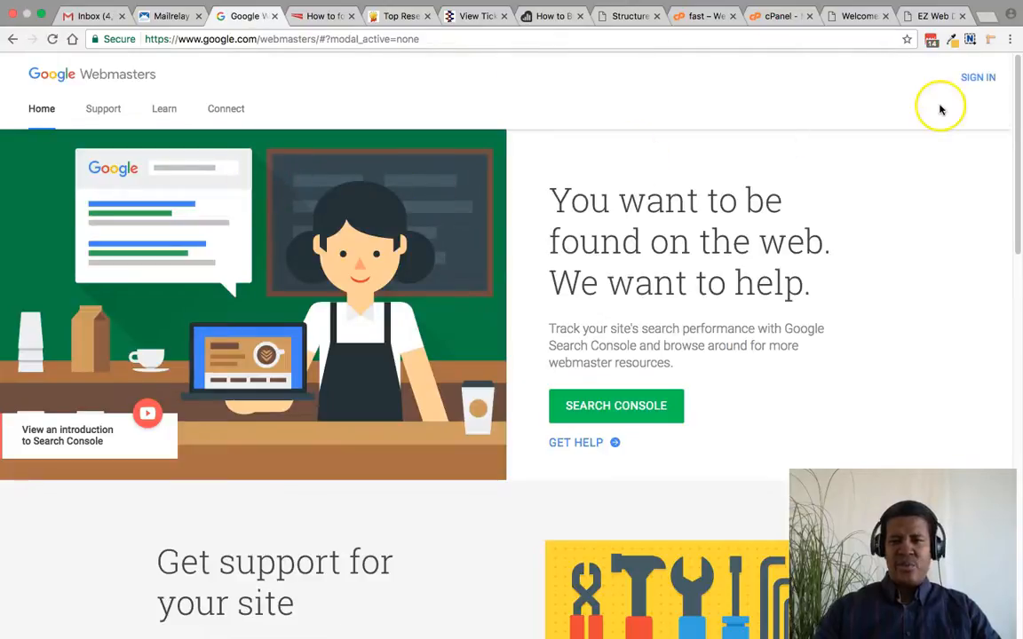
click(974, 82)
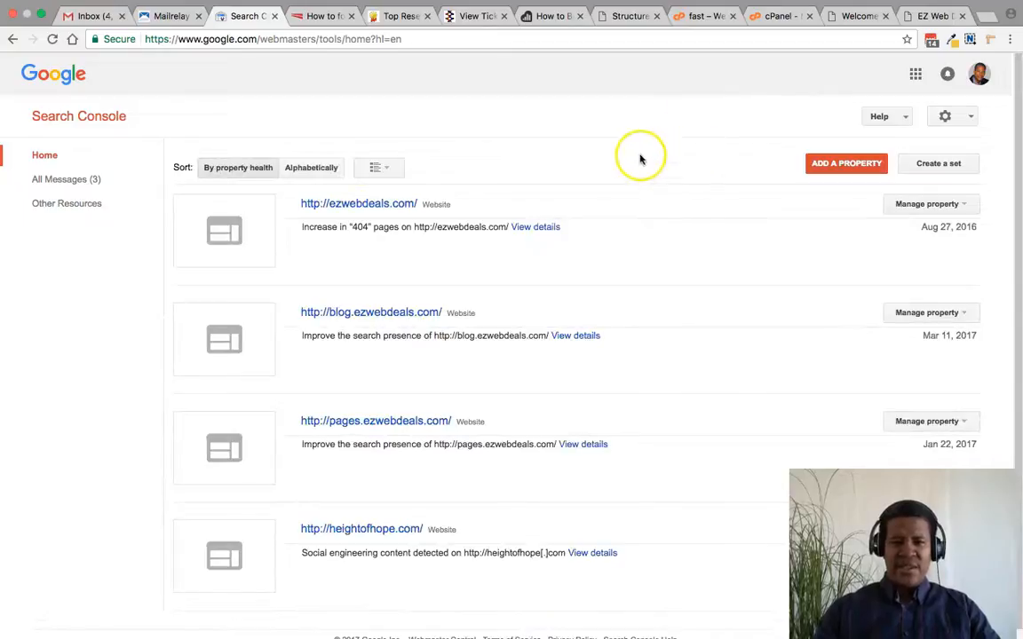
click(843, 167)
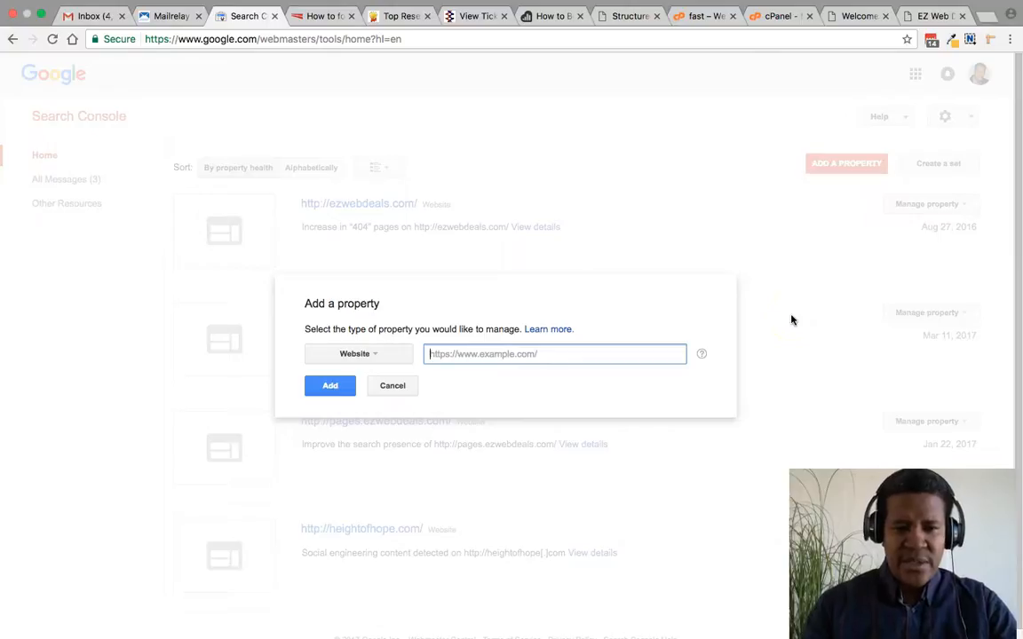
text(http://services.ezwebdeals.com)
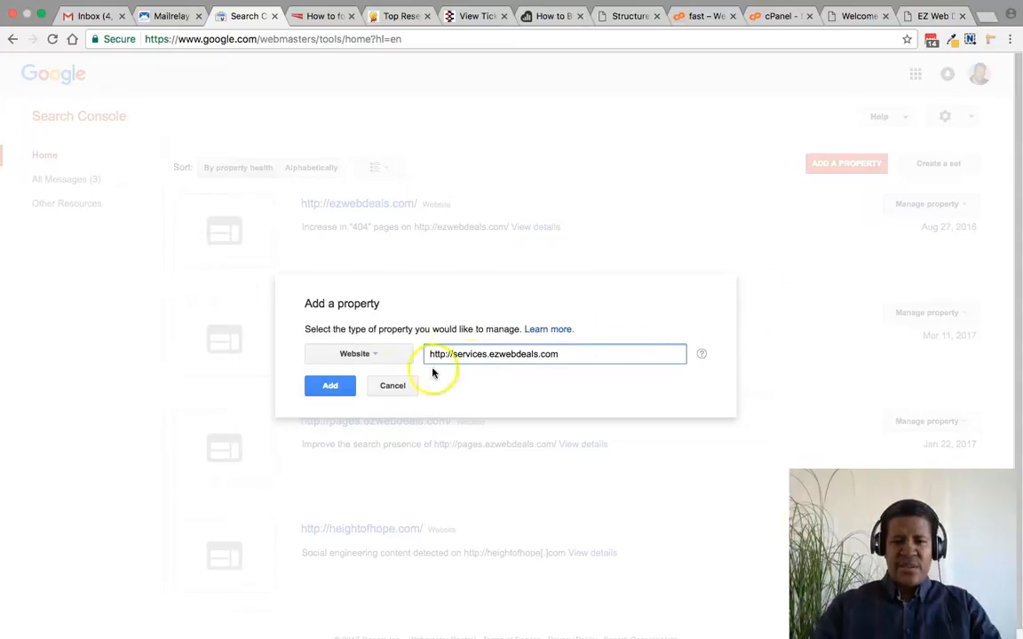
click(330, 388)
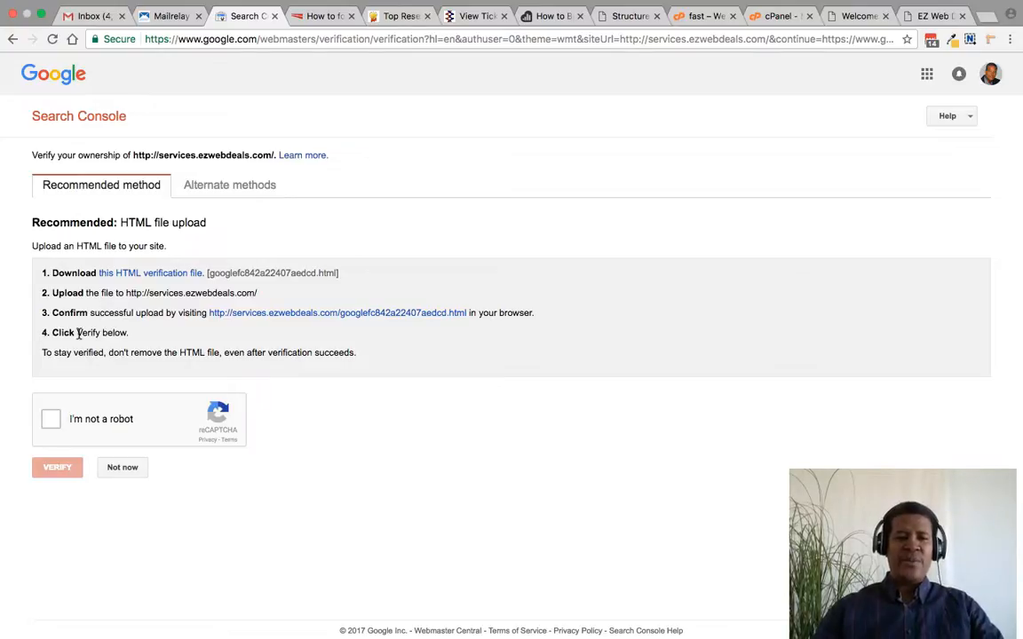
click(142, 277)
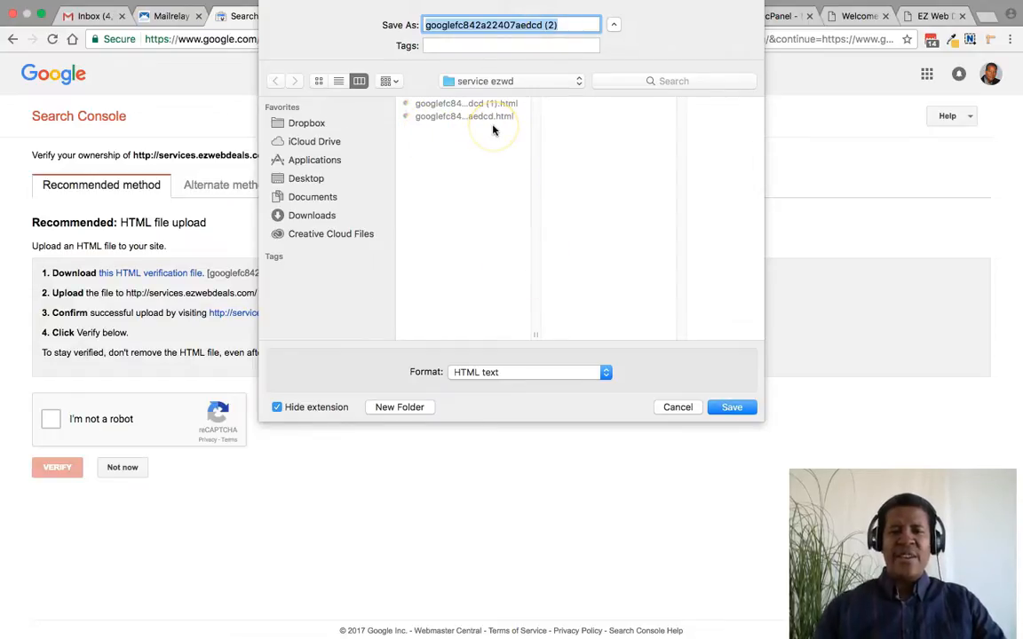
click(735, 409)
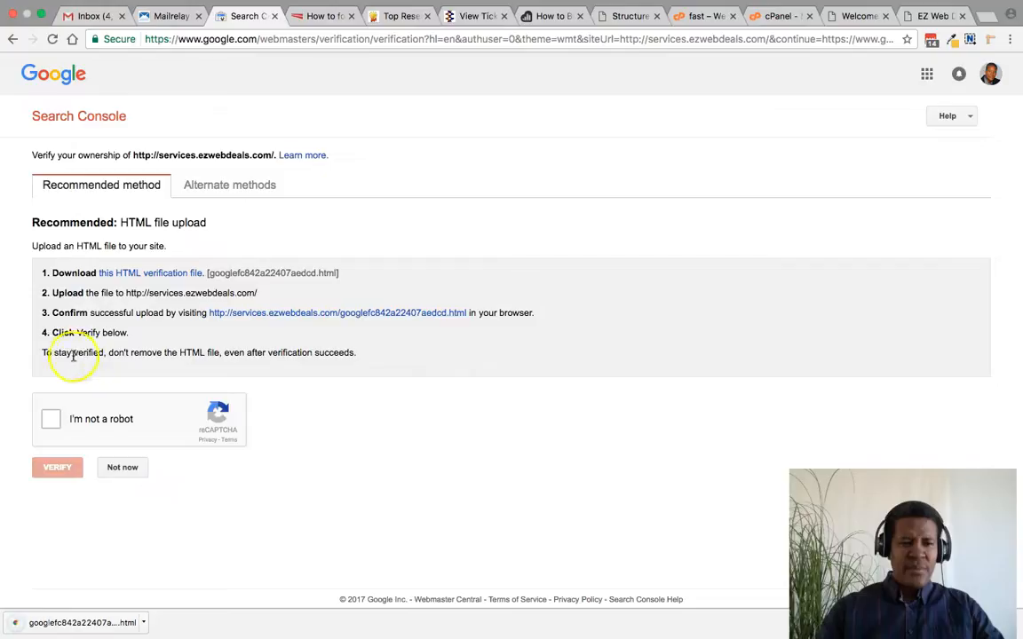
Switch to cPanel for services.ezwebdeals.com and open the public_html folder in File Manager.
click(778, 16)
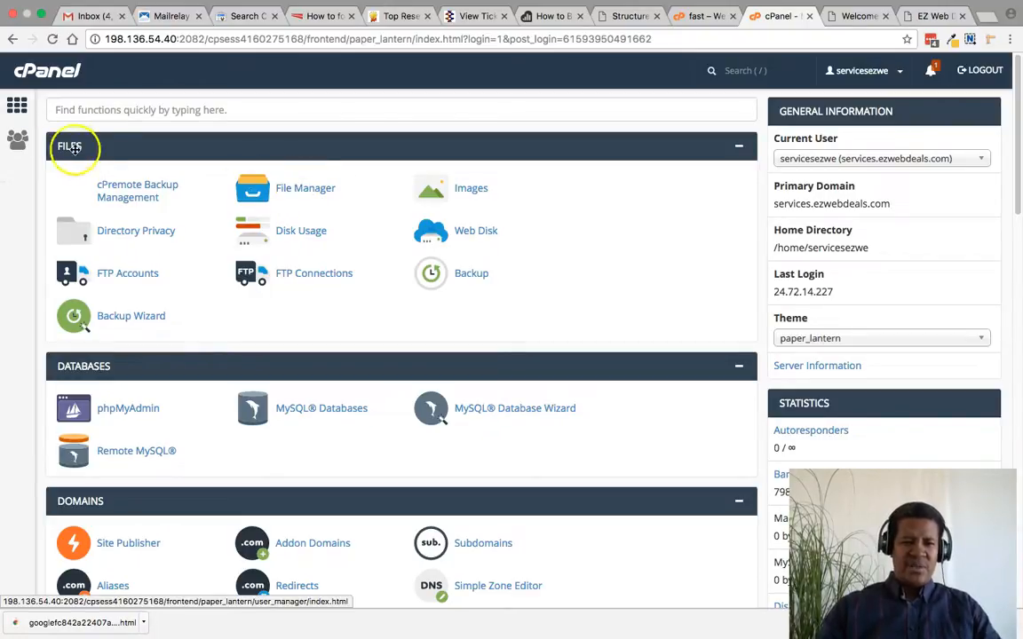
scroll(107, 231, down, 4)
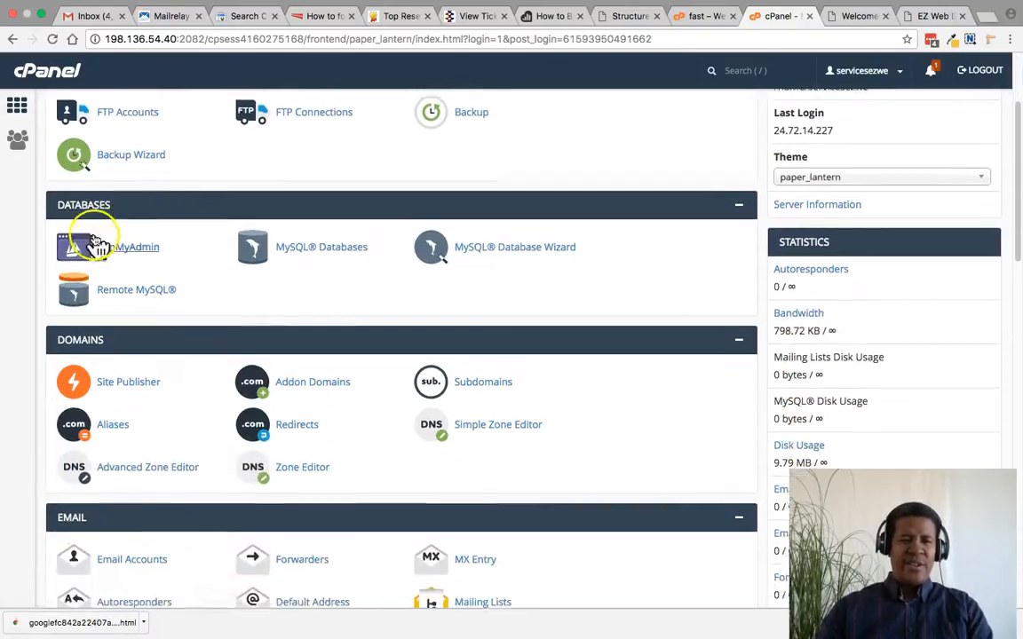
scroll(168, 294, up, 4)
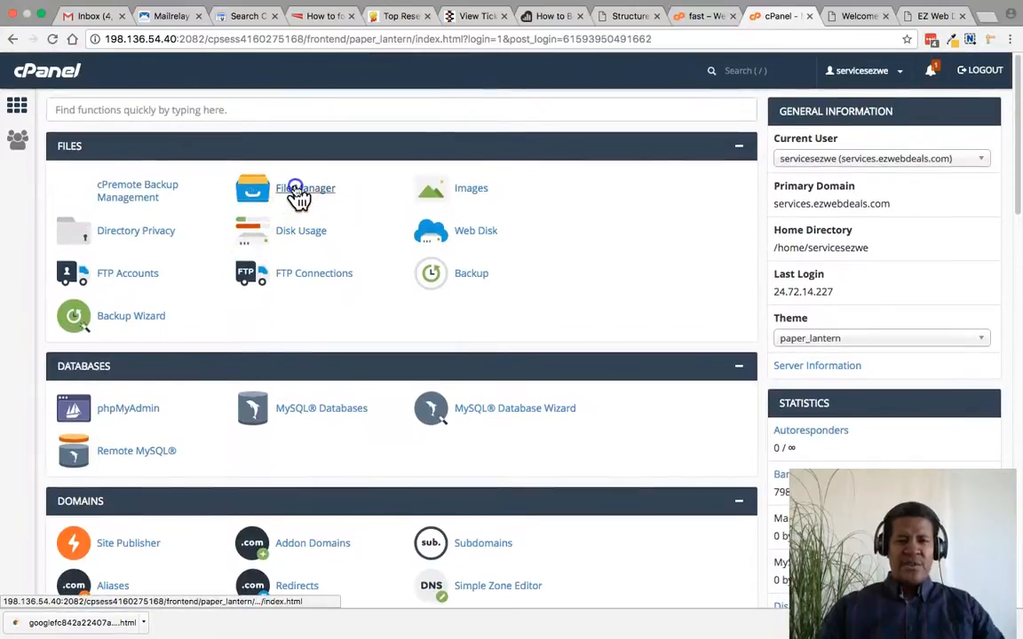
click(299, 195)
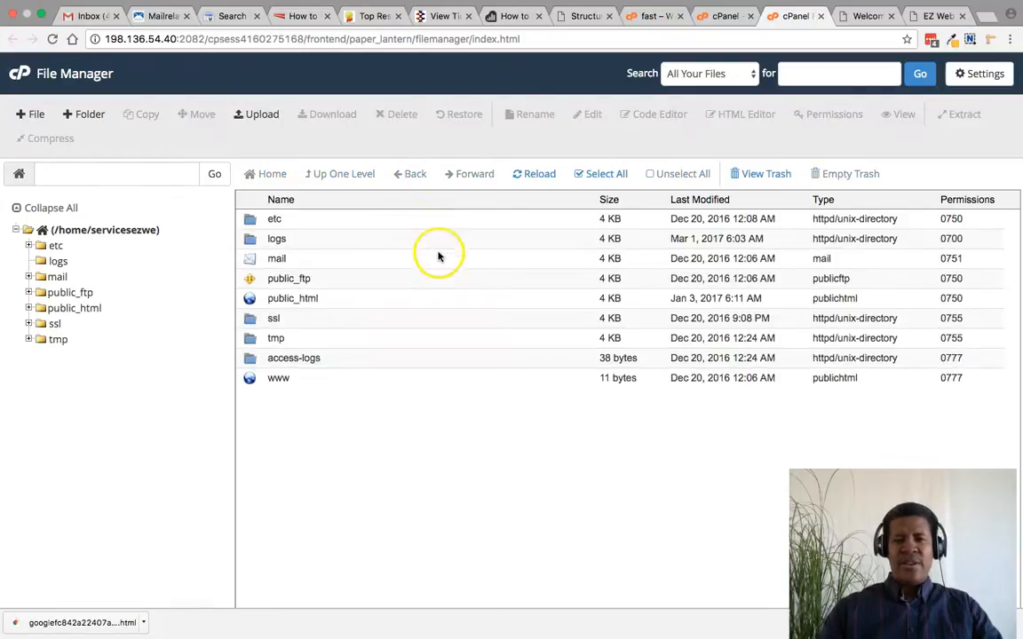
double_click(250, 300)
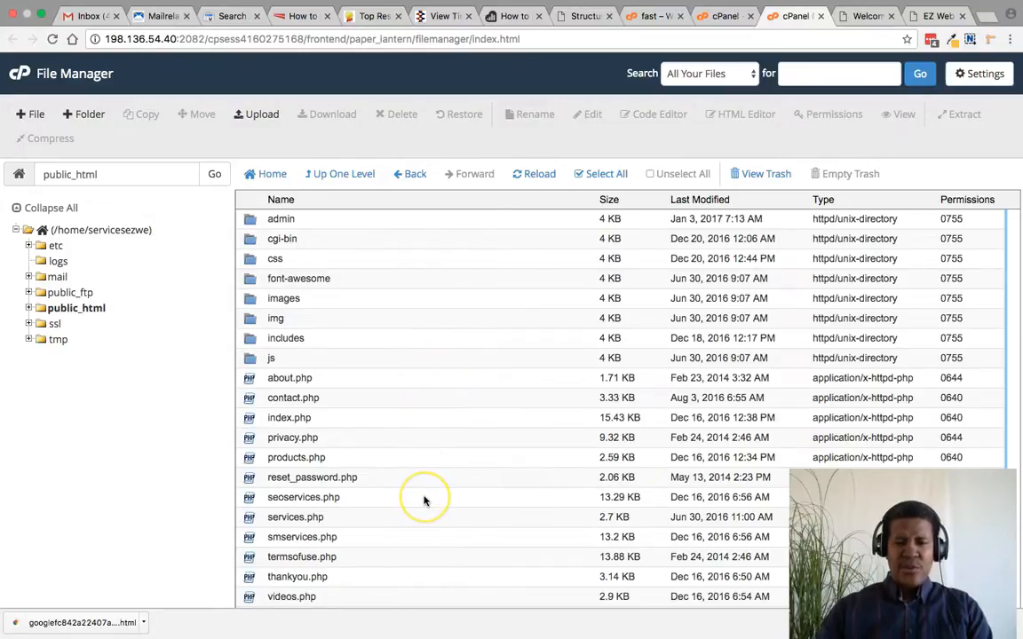
Upload the newly downloaded HTML verification file, the "(2)" copy in the service ezwd folder, to public_html and return to the folder listing.
click(253, 126)
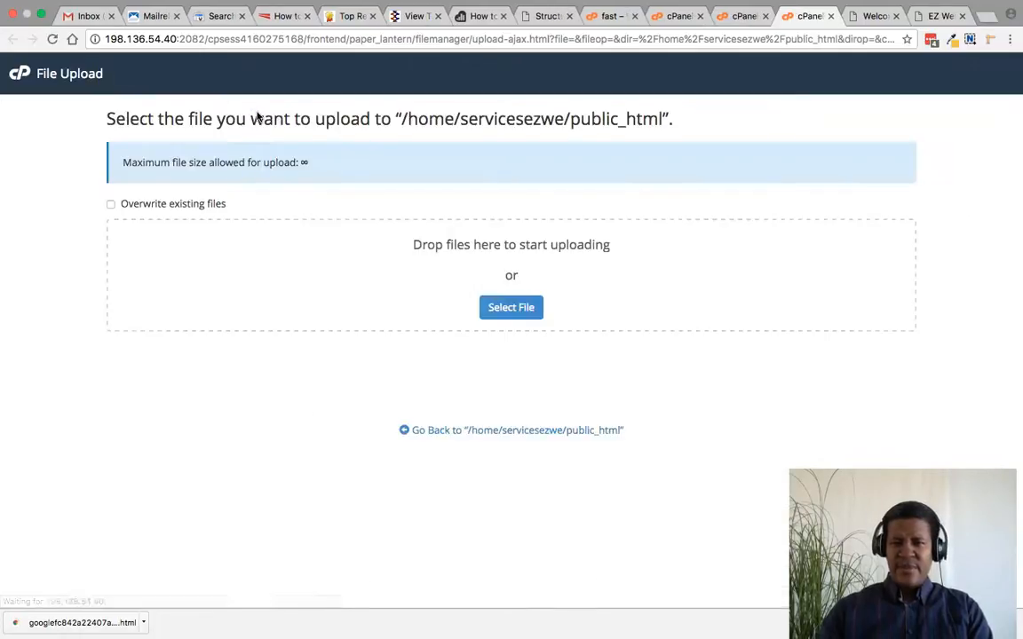
click(512, 309)
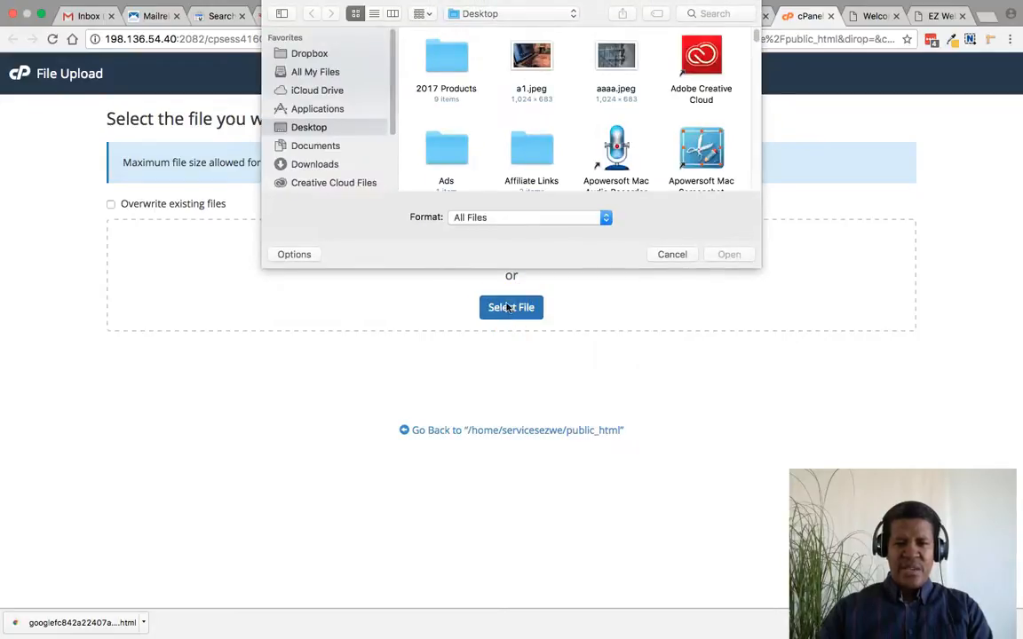
click(316, 164)
scroll(612, 125, down, 15)
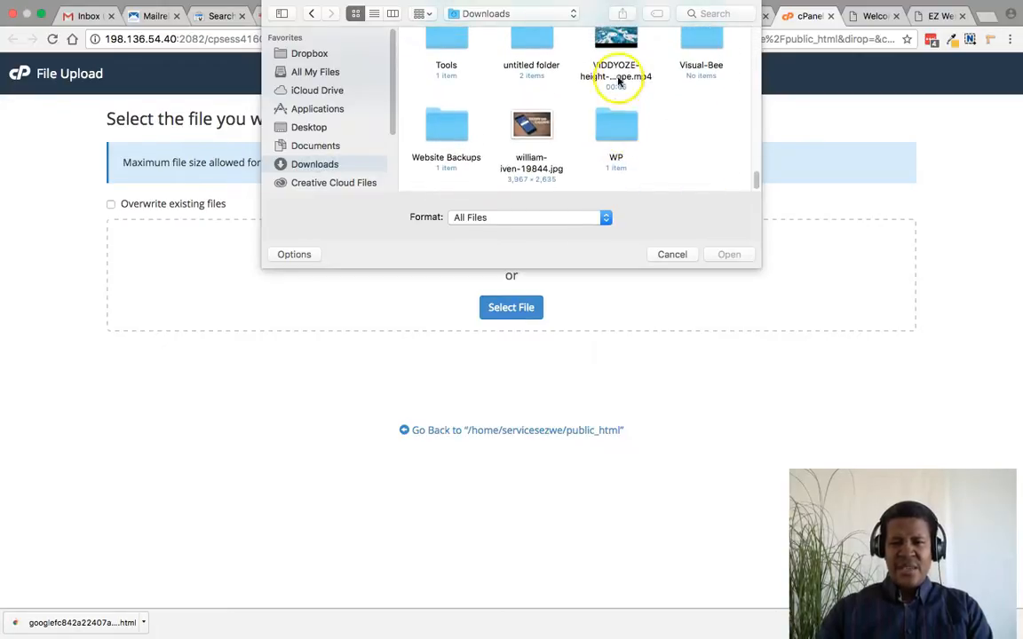
double_click(448, 125)
double_click(446, 60)
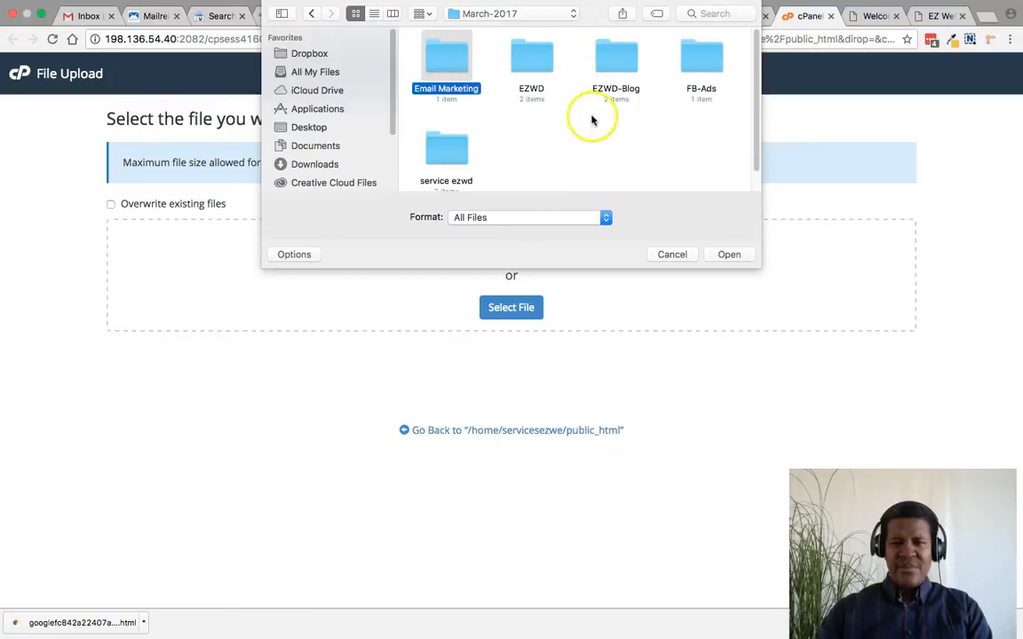
scroll(649, 107, down, 1)
click(452, 138)
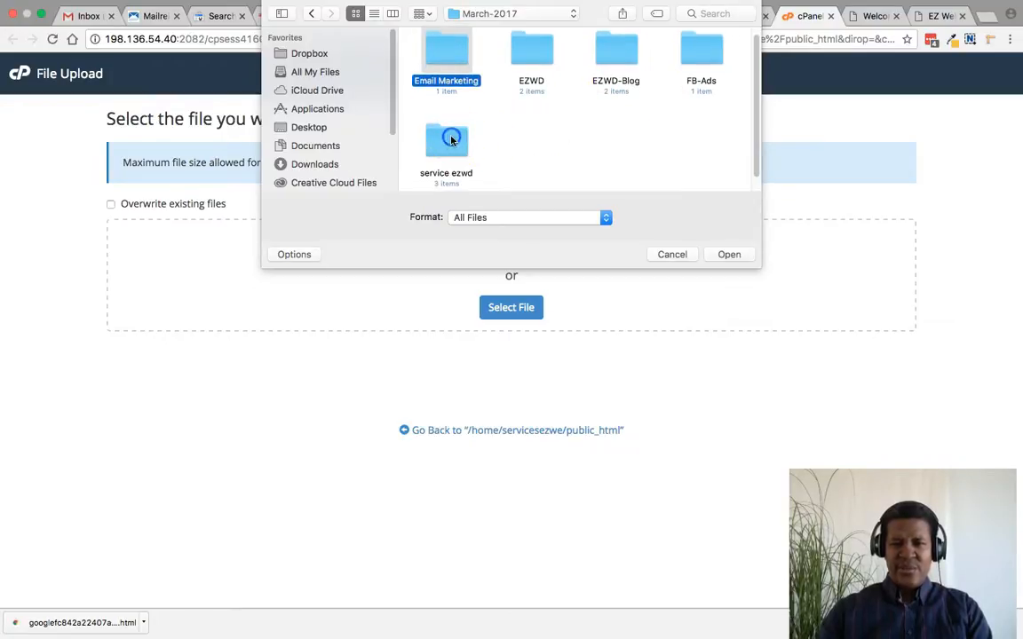
double_click(452, 141)
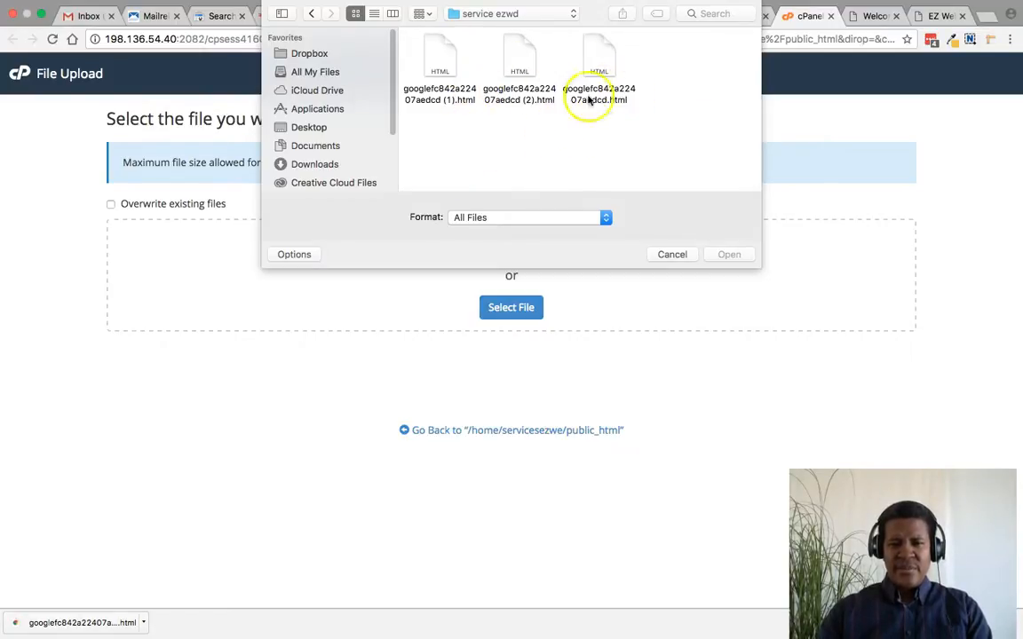
click(519, 66)
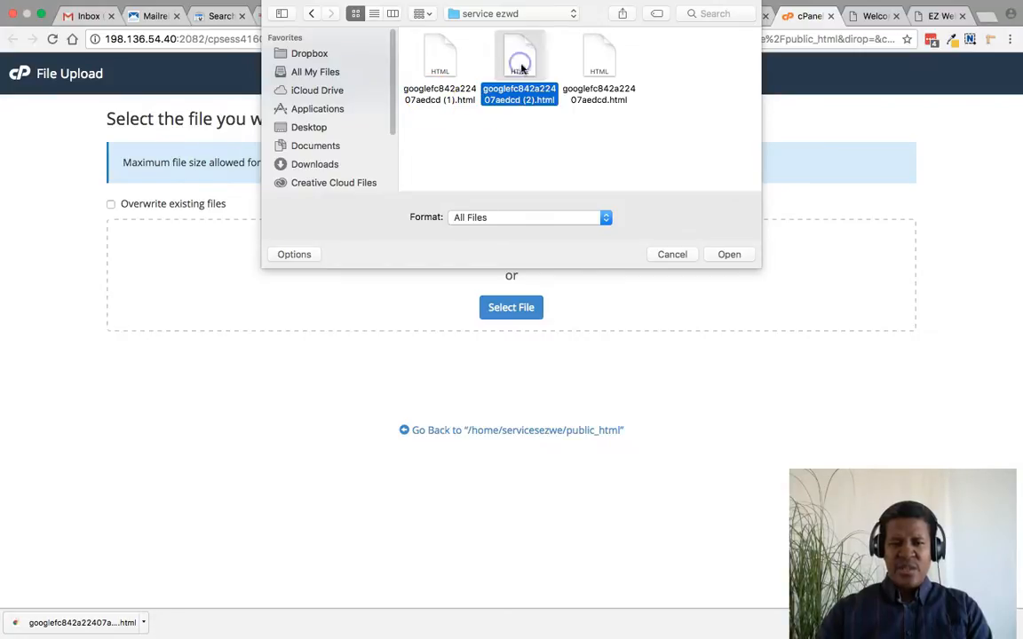
click(729, 255)
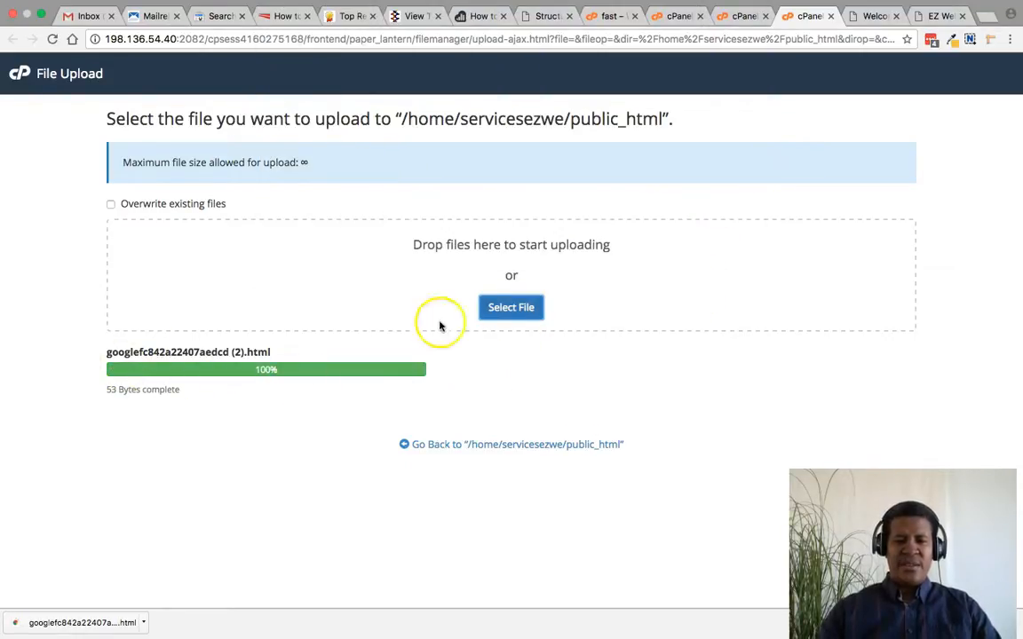
click(518, 447)
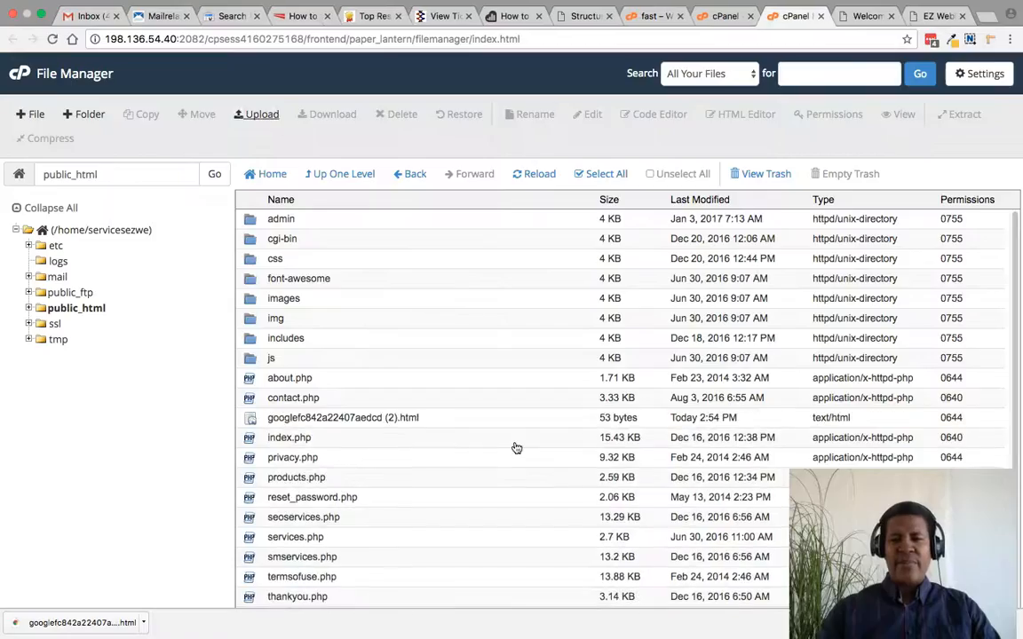
Rename the uploaded verification file by removing the " (2)" suffix from its name, keeping the .html extension.
scroll(399, 383, down, 1)
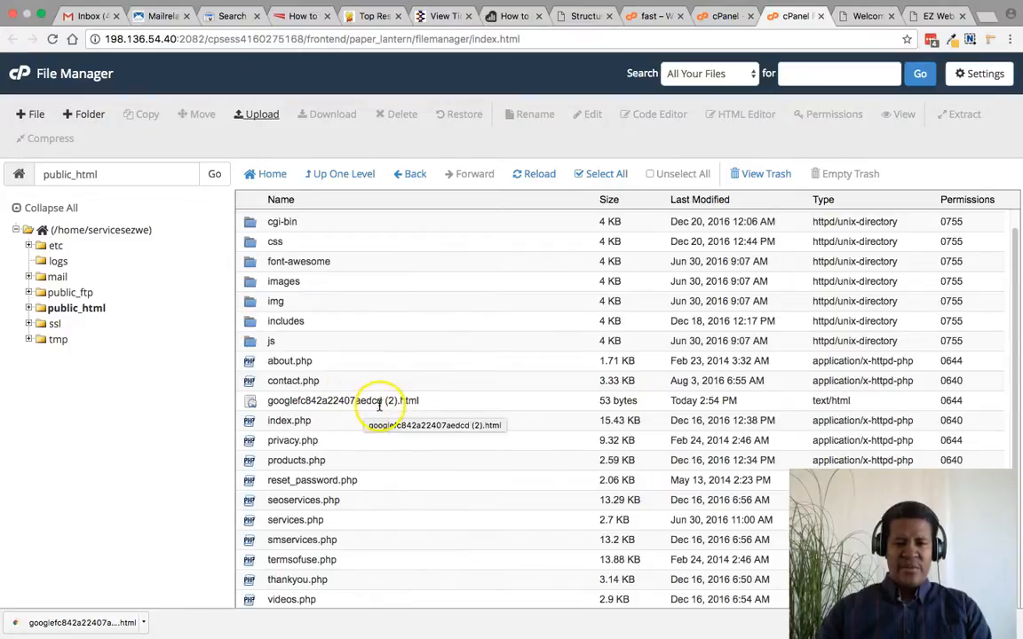
right_click(381, 404)
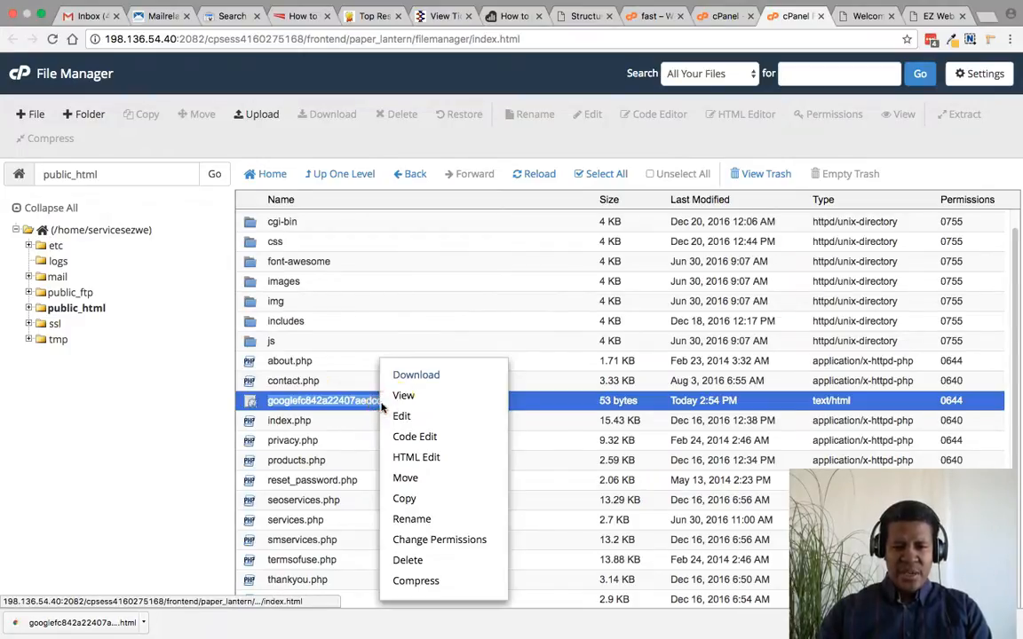
click(406, 520)
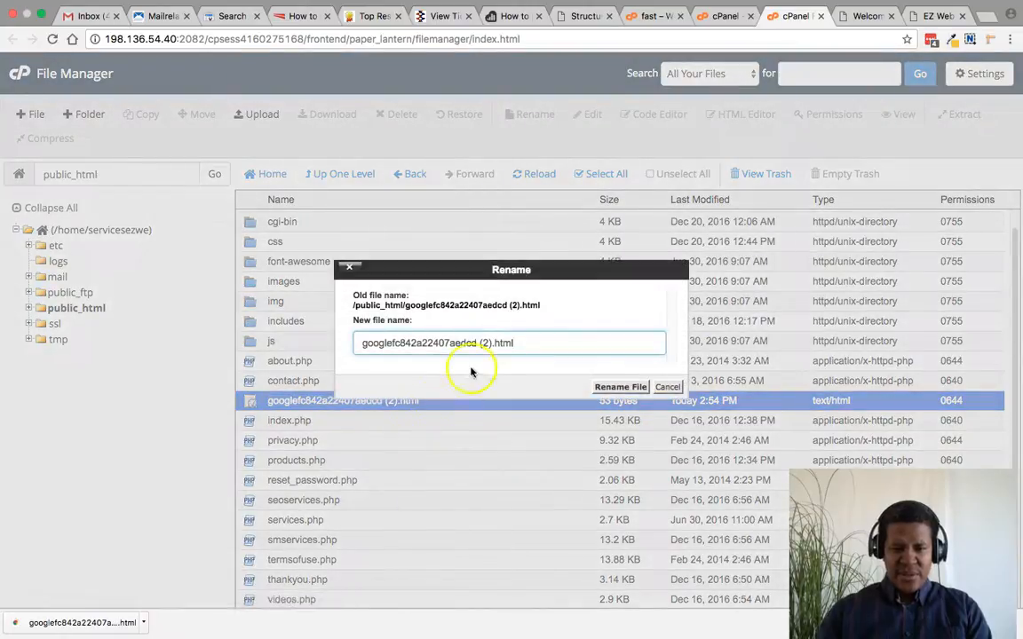
click(490, 343)
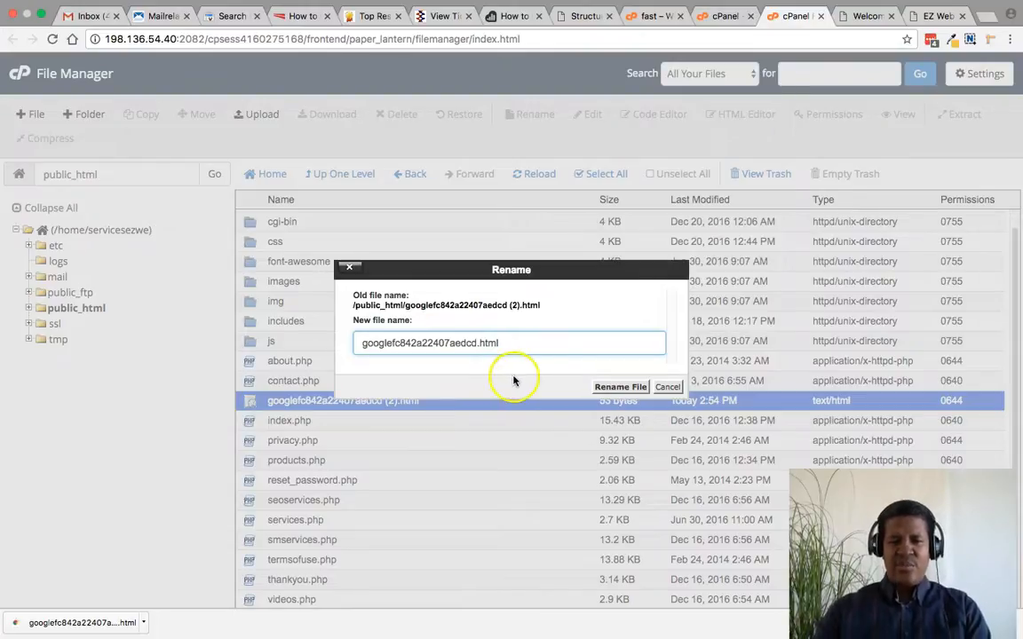
click(640, 388)
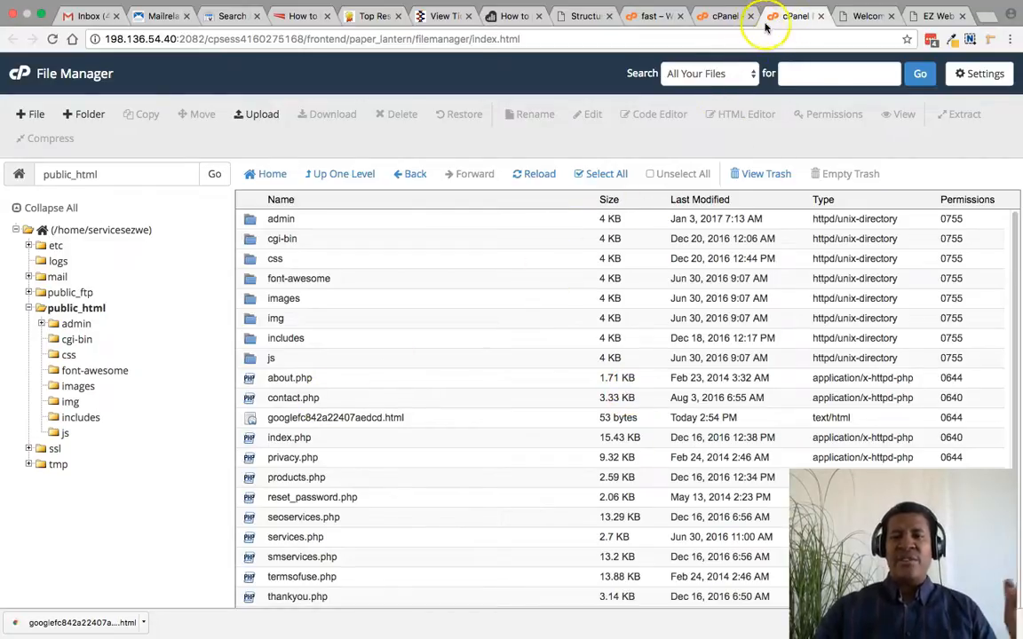
Check the upload instructions in Search Console and reload the public_html listing in cPanel File Manager.
click(228, 16)
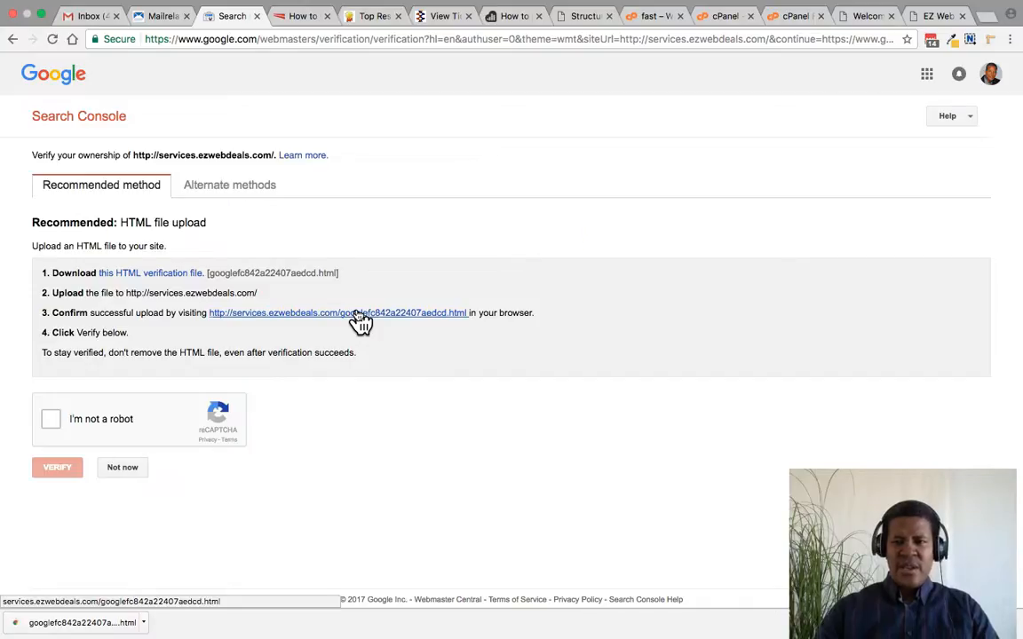
click(796, 17)
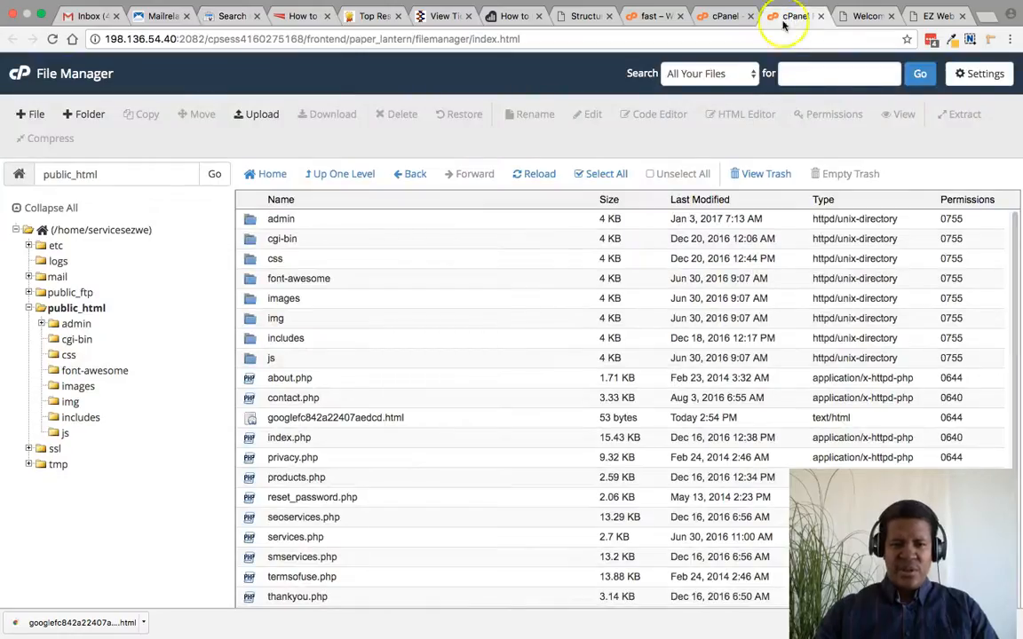
click(556, 176)
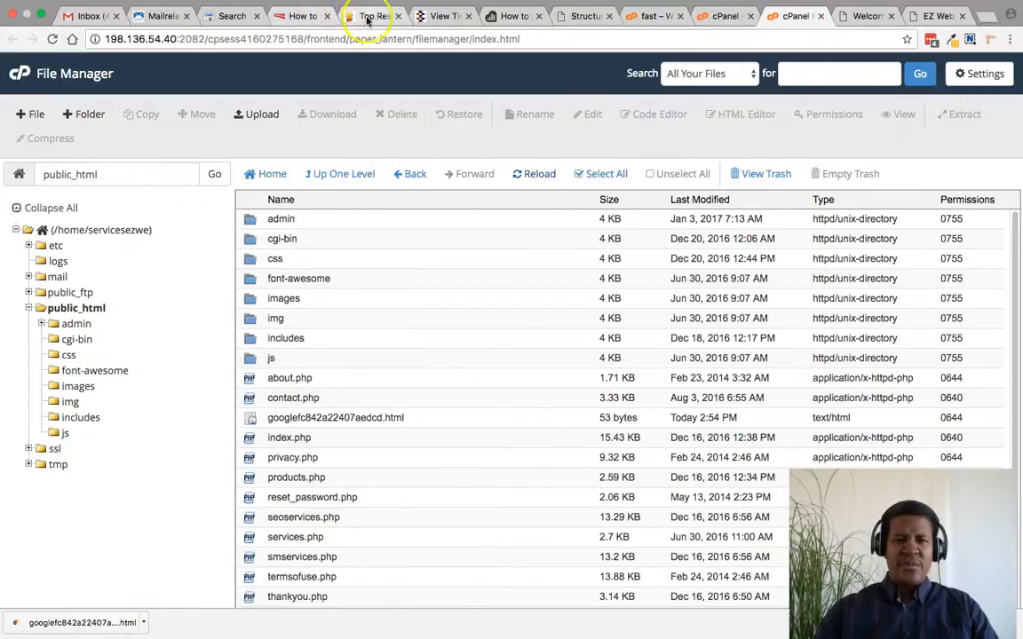
Check the uploaded verification file by visiting its confirmation link from Search Console, and close that page.
click(236, 17)
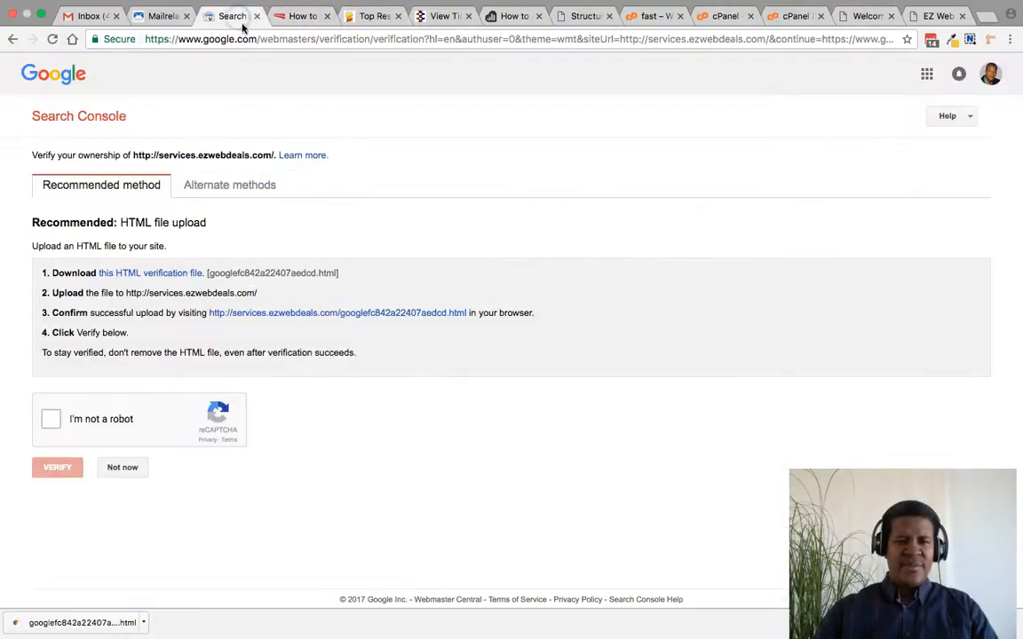
click(307, 315)
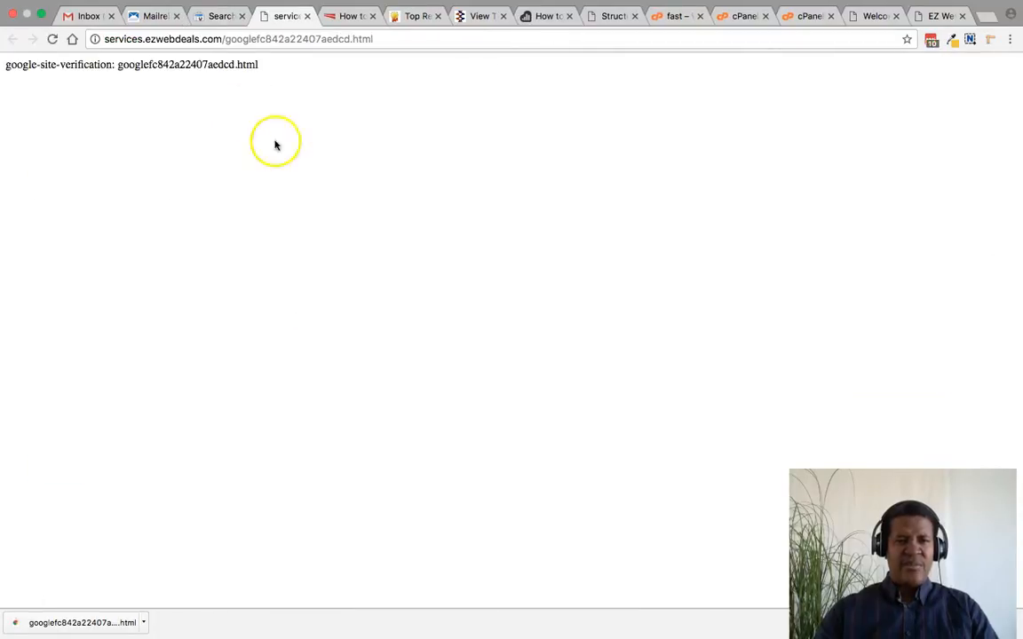
click(307, 16)
Complete the reCAPTCHA check, verify ownership of services.ezwebdeals.com in Search Console, and continue to the site's dashboard.
click(55, 420)
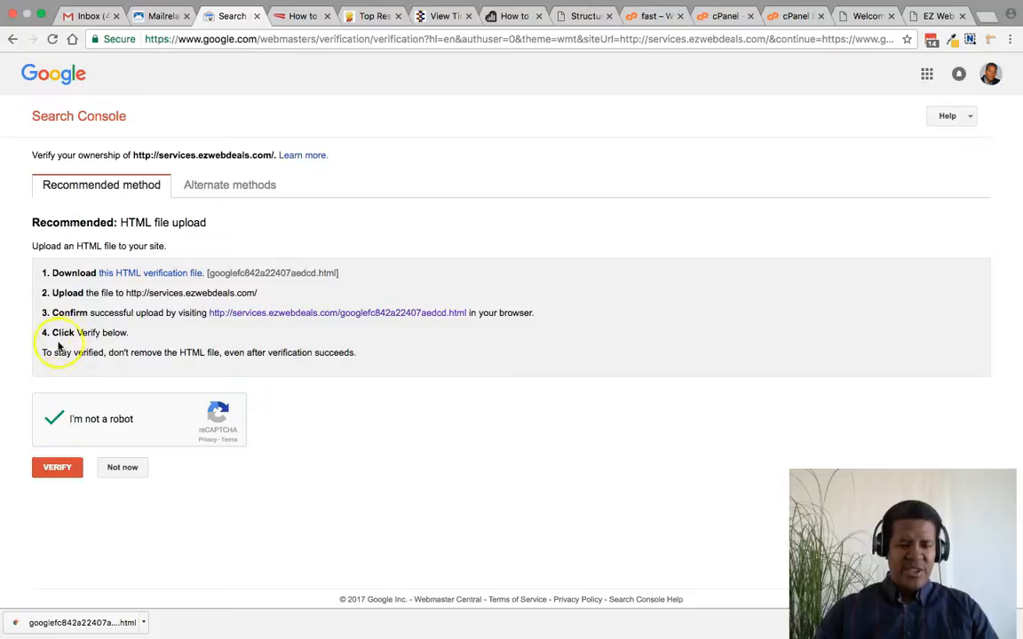
click(60, 468)
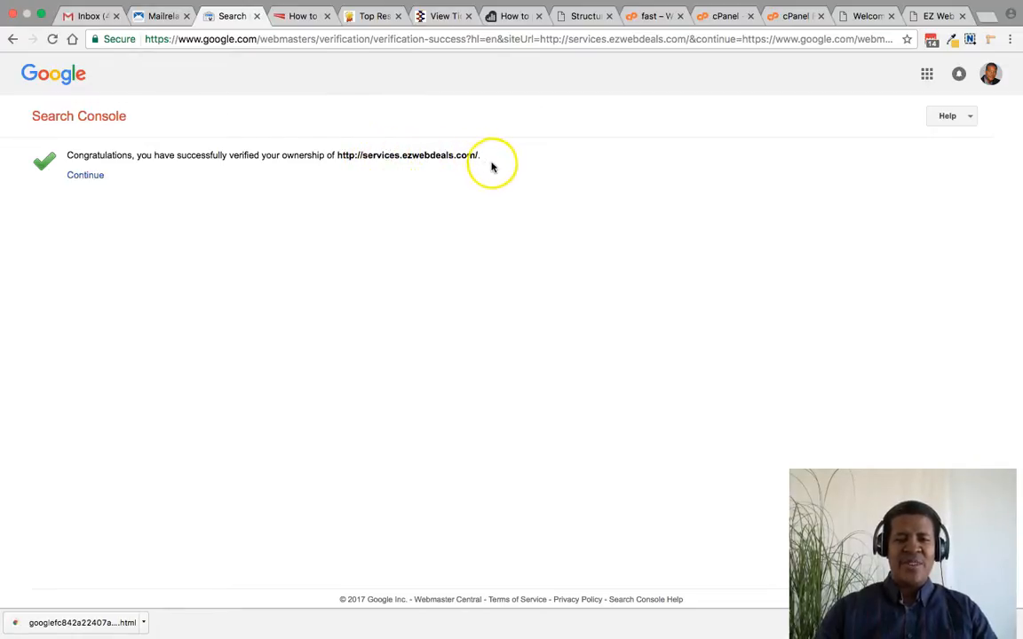
click(87, 176)
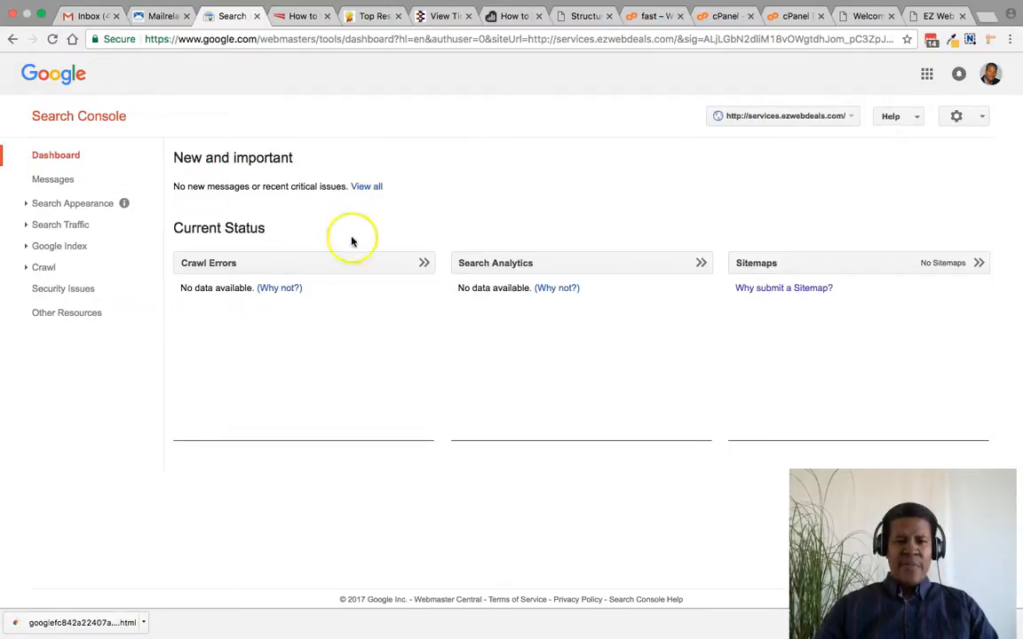
click(26, 248)
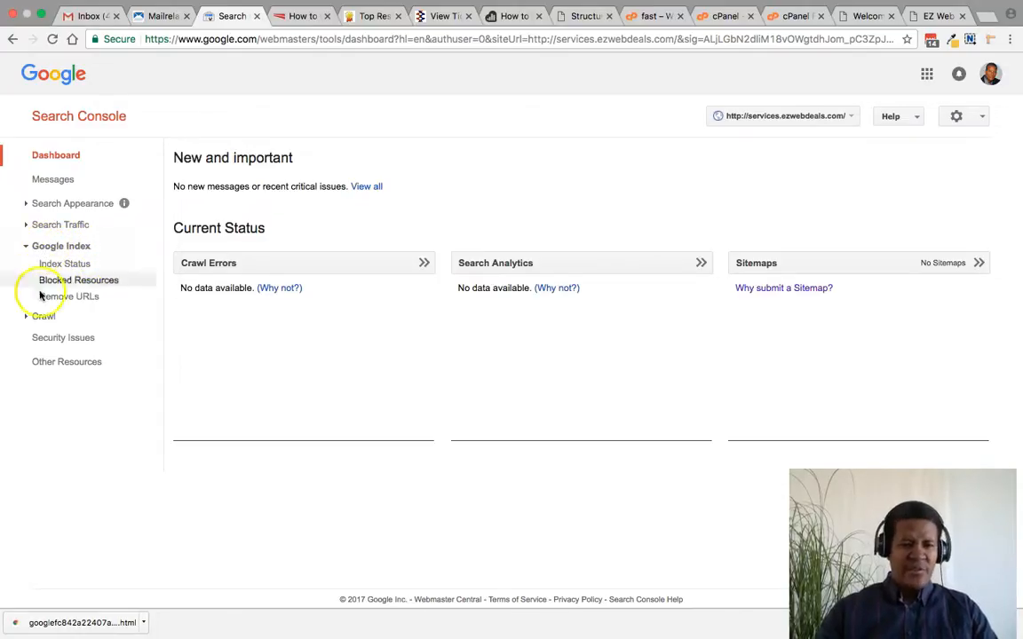
click(27, 317)
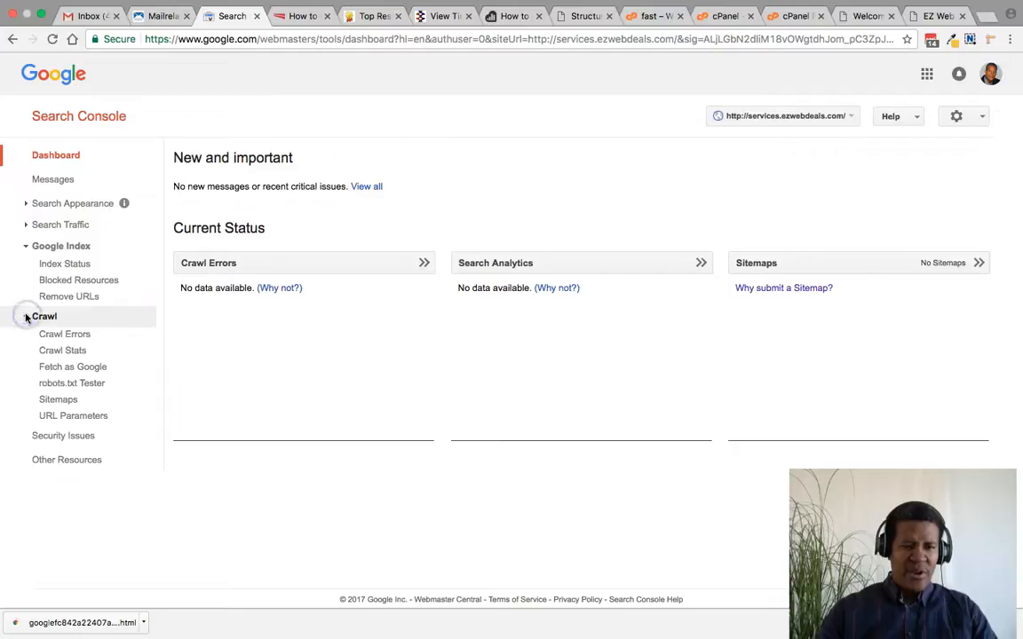
click(60, 405)
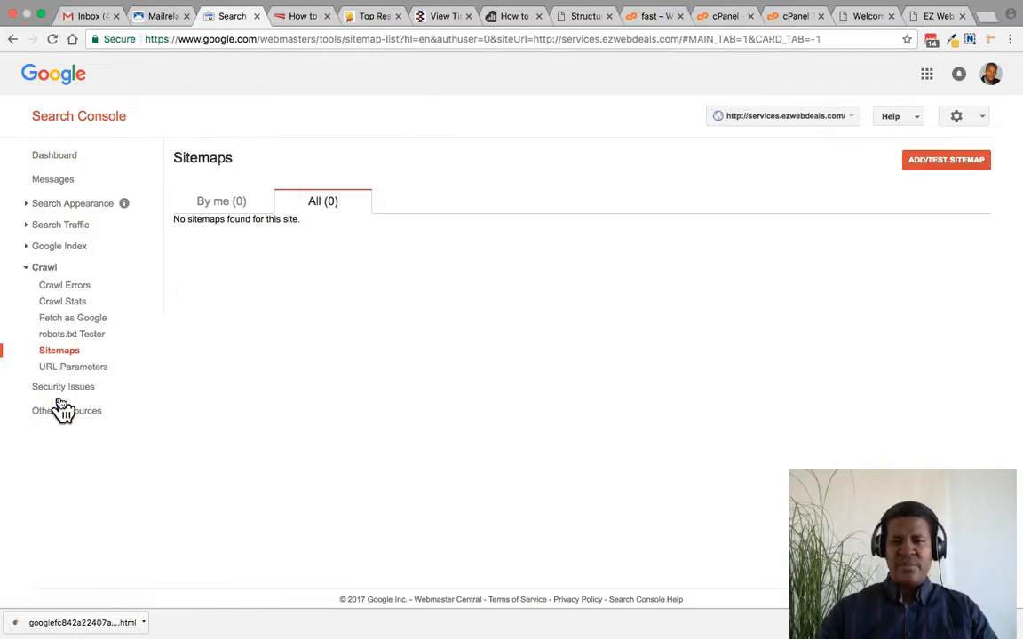
click(855, 118)
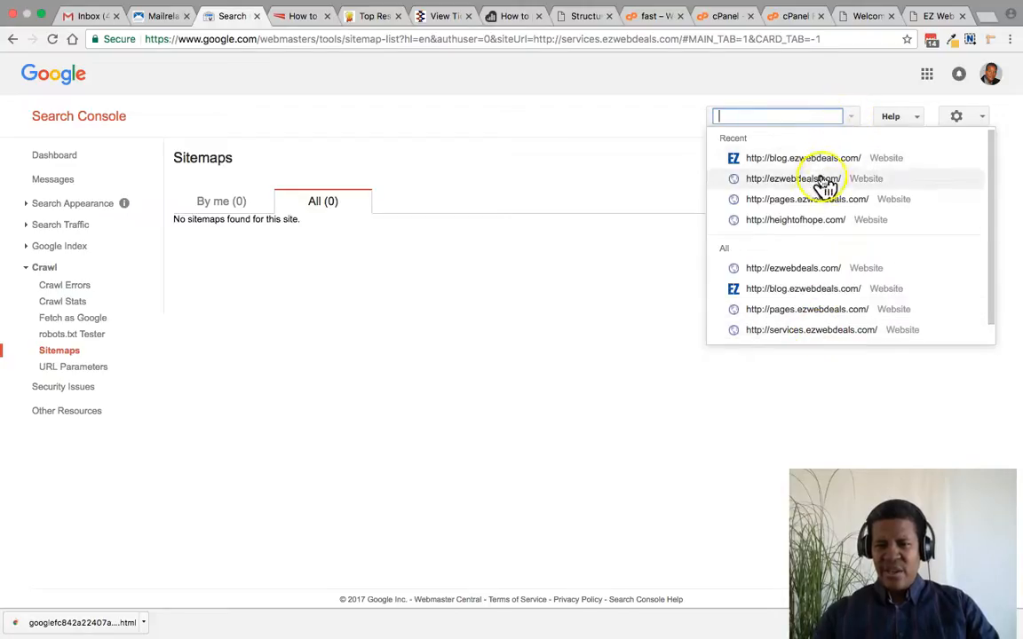
click(805, 331)
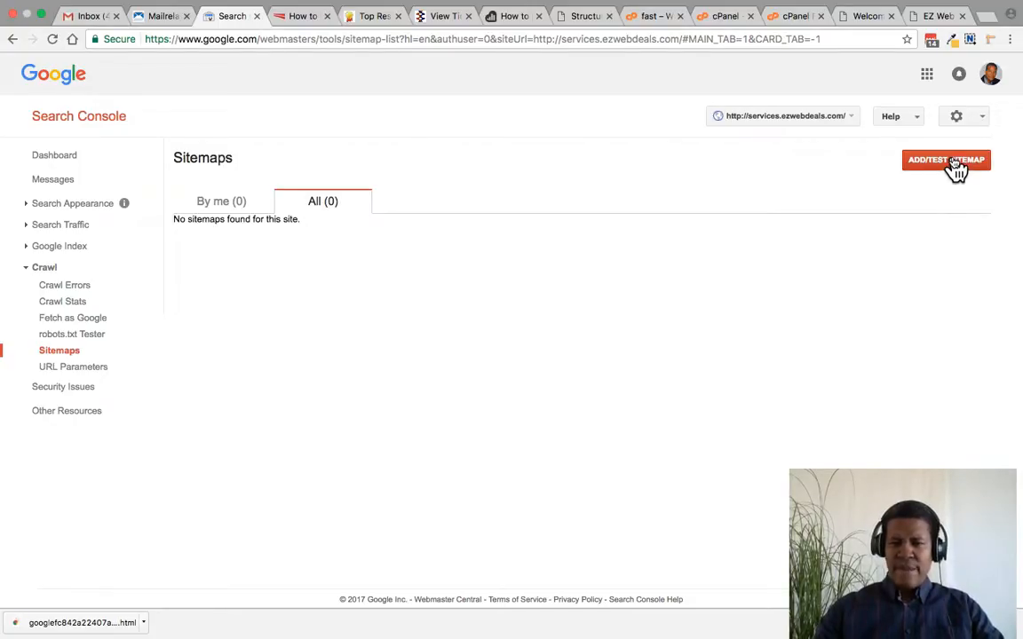
Search Google for "sitemap" in place of the open services.ezwebdeals.com page and open the XML Sitemaps Generator result.
click(869, 17)
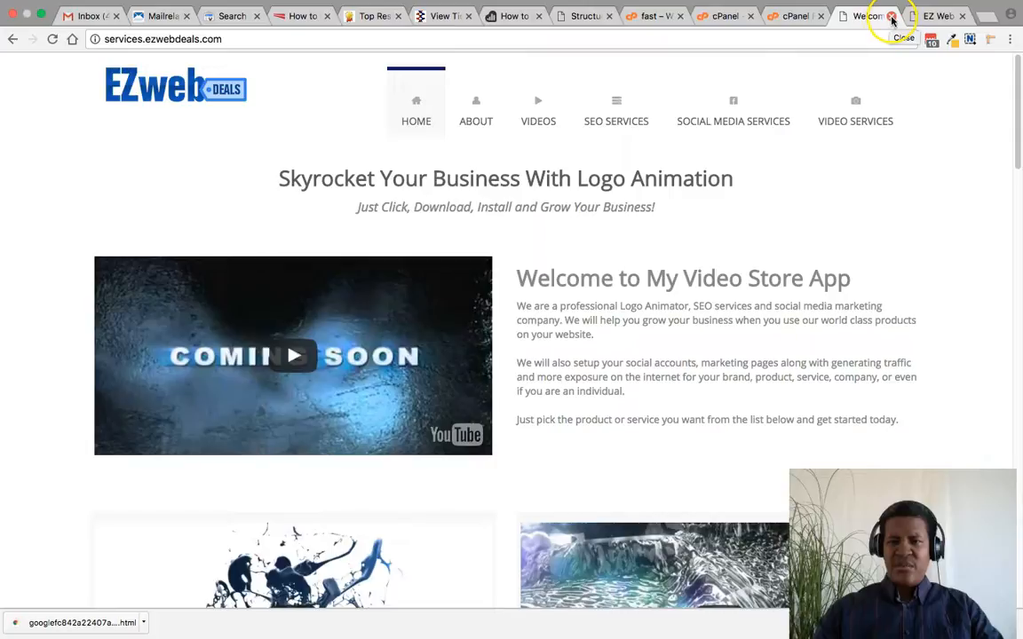
click(600, 40)
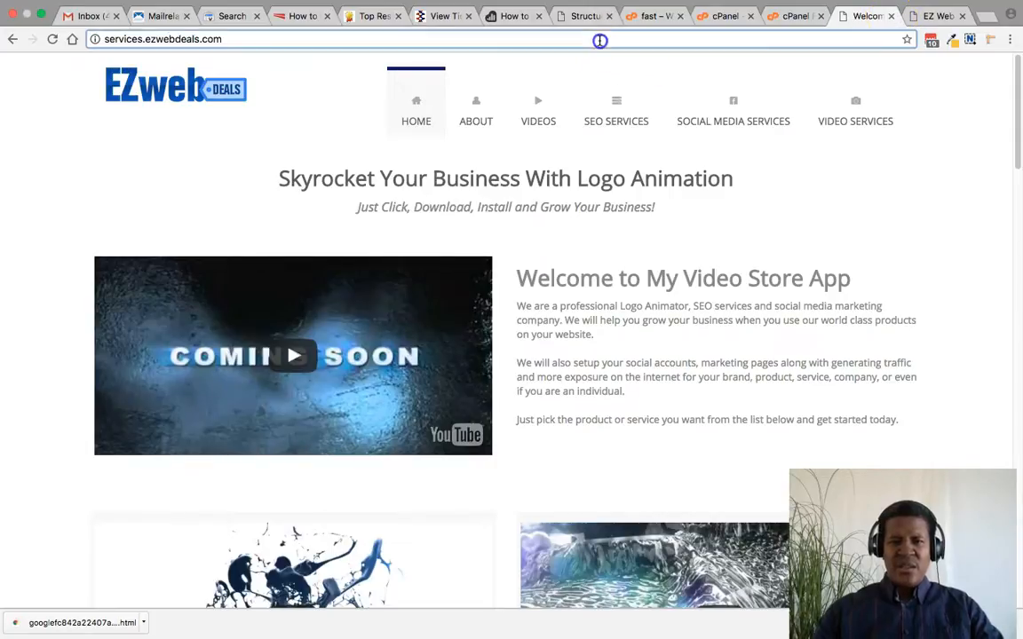
text(sit)
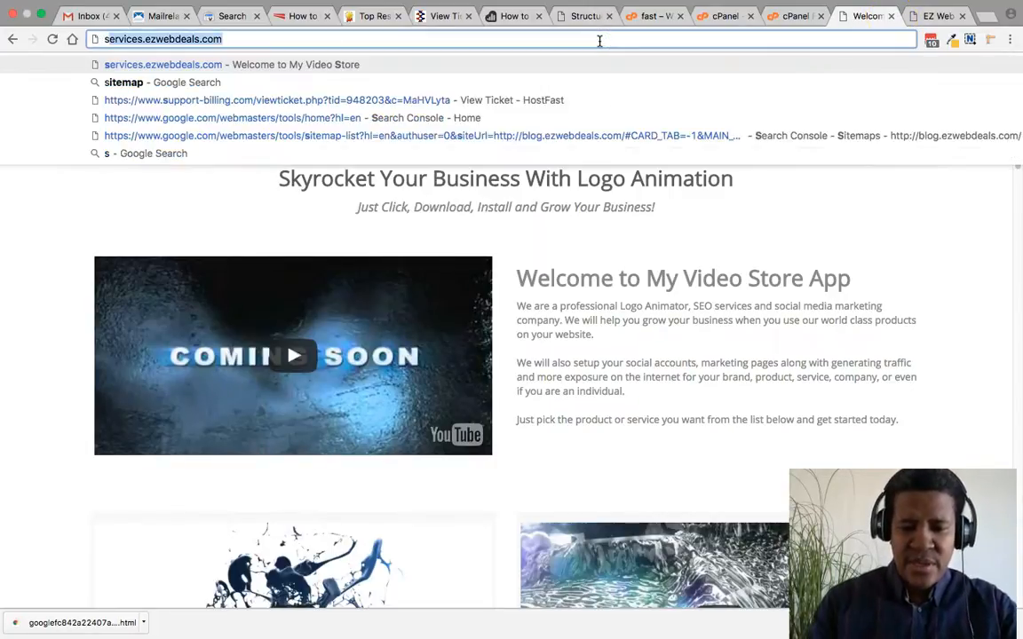
text(emap)
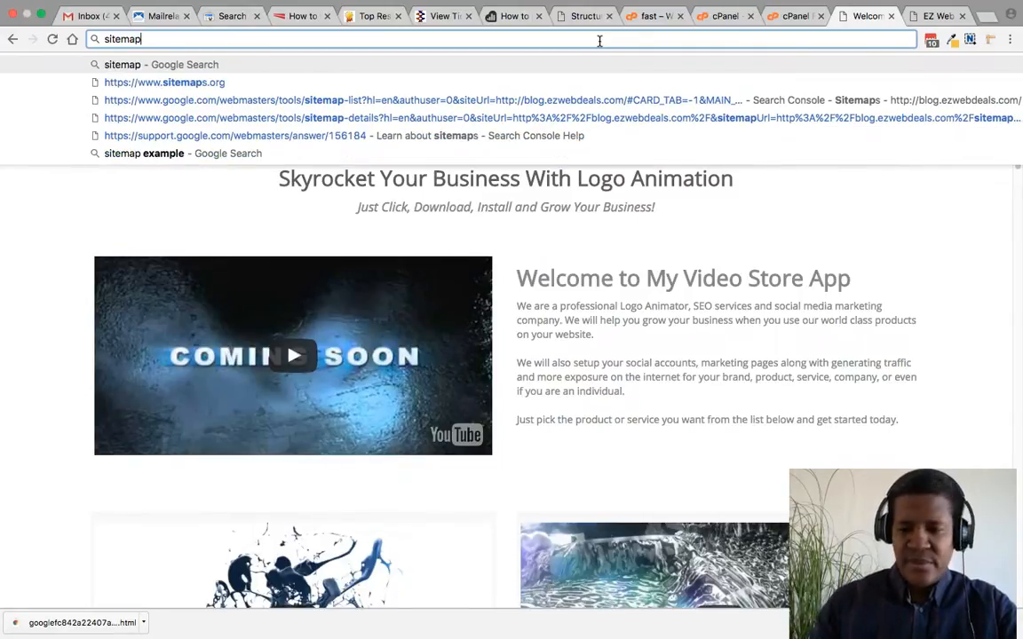
key(Return)
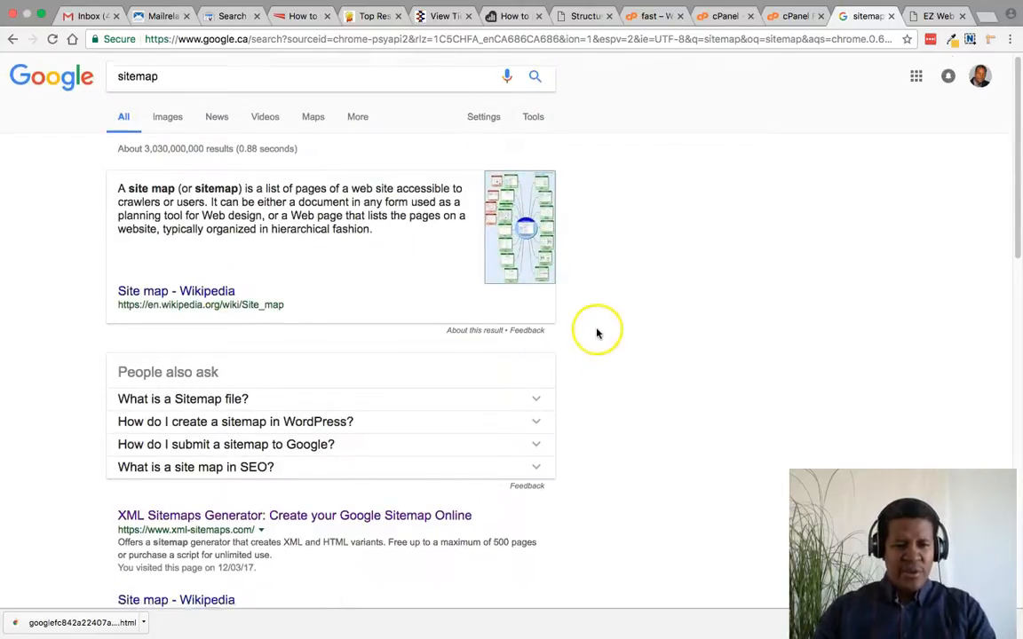
scroll(251, 460, down, 2)
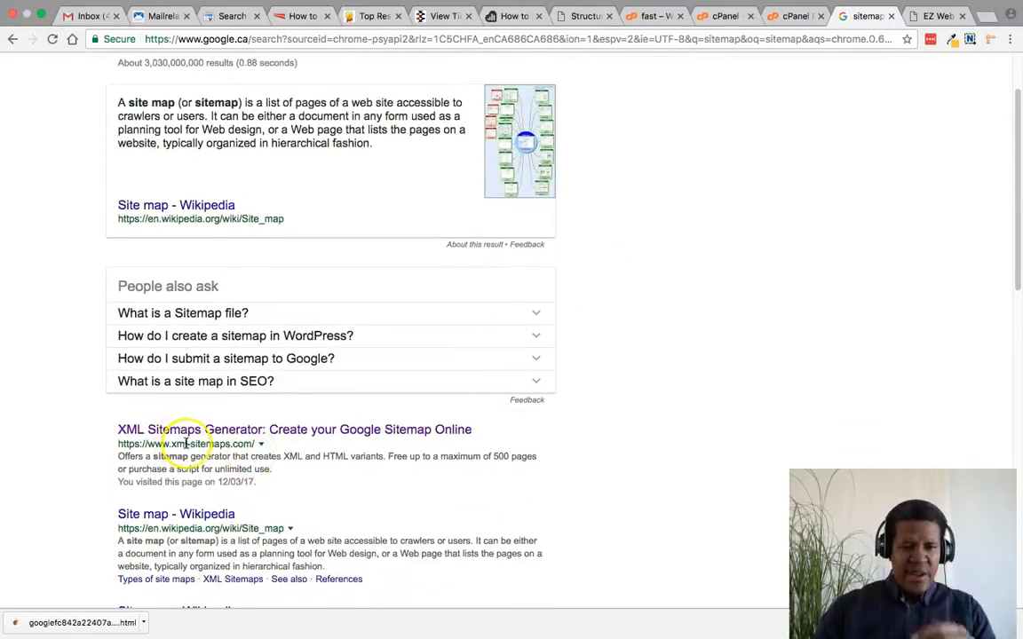
click(220, 430)
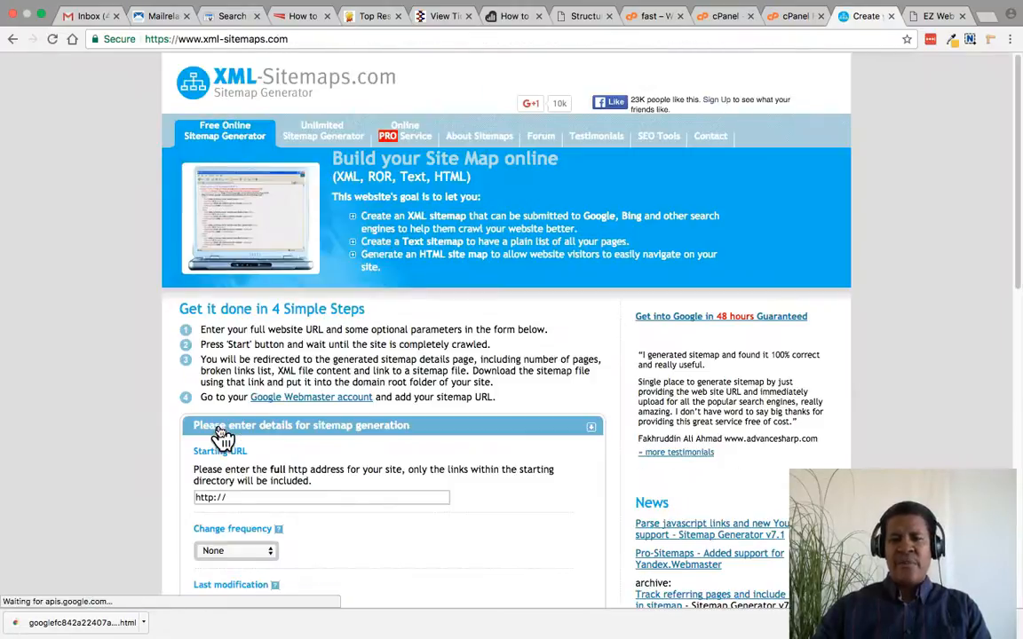
scroll(469, 445, down, 3)
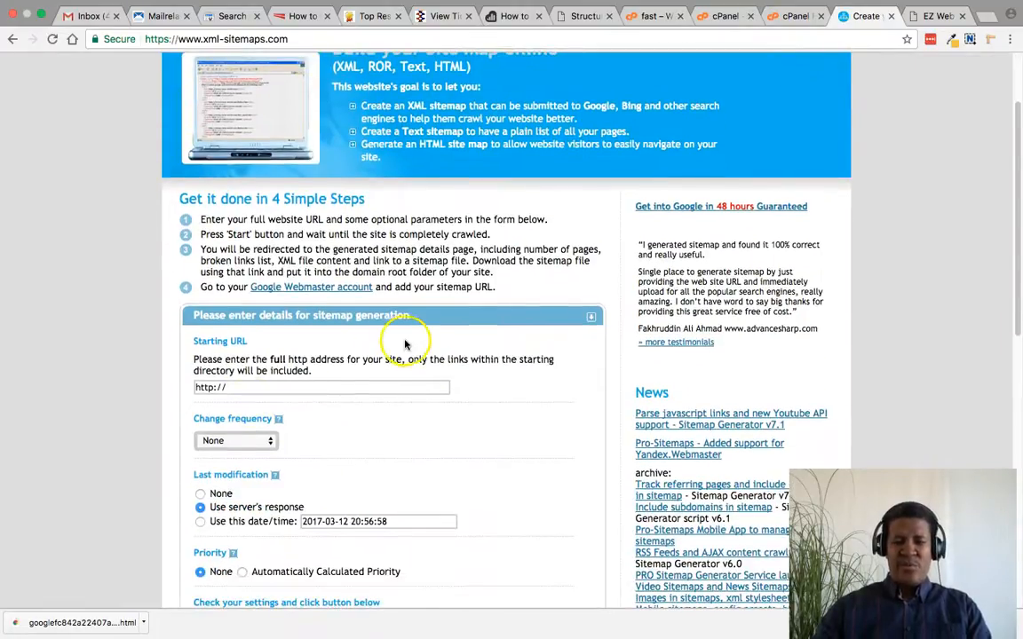
scroll(382, 278, down, 2)
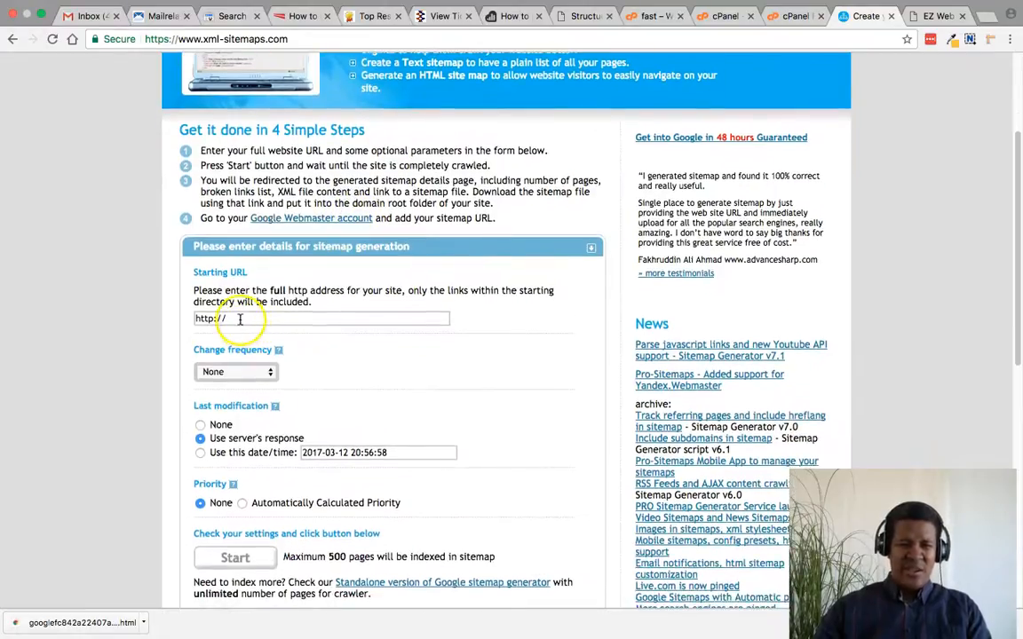
click(240, 320)
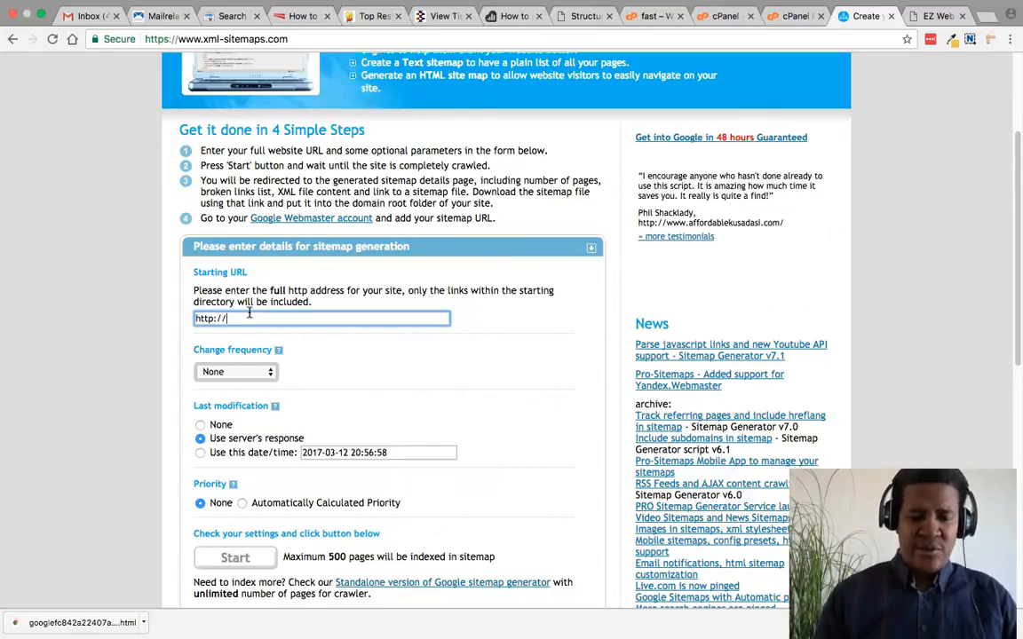
text(serv)
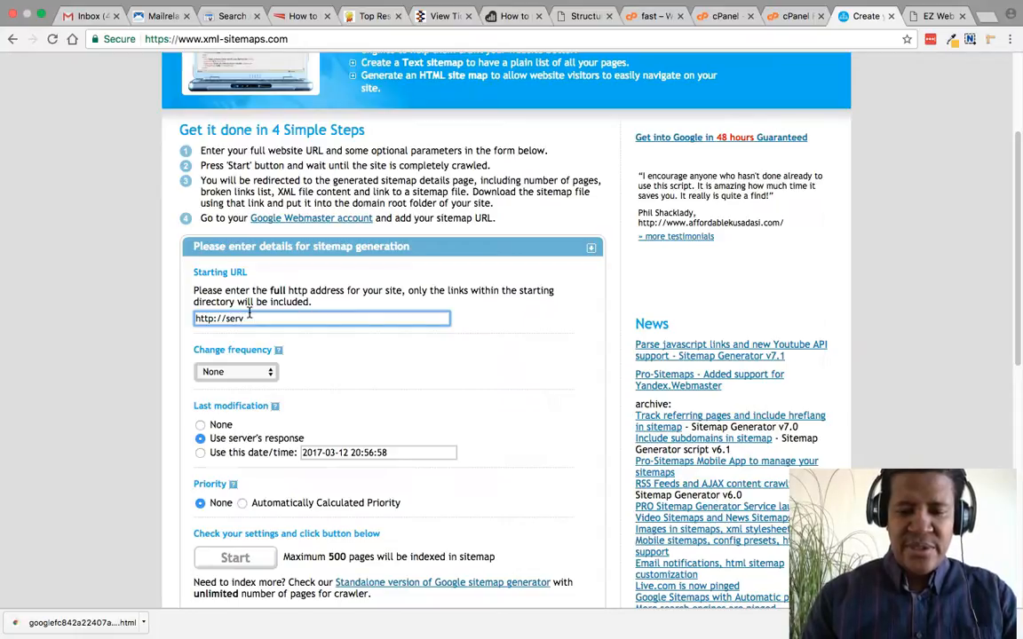
text(ices.ezwebdeals.com)
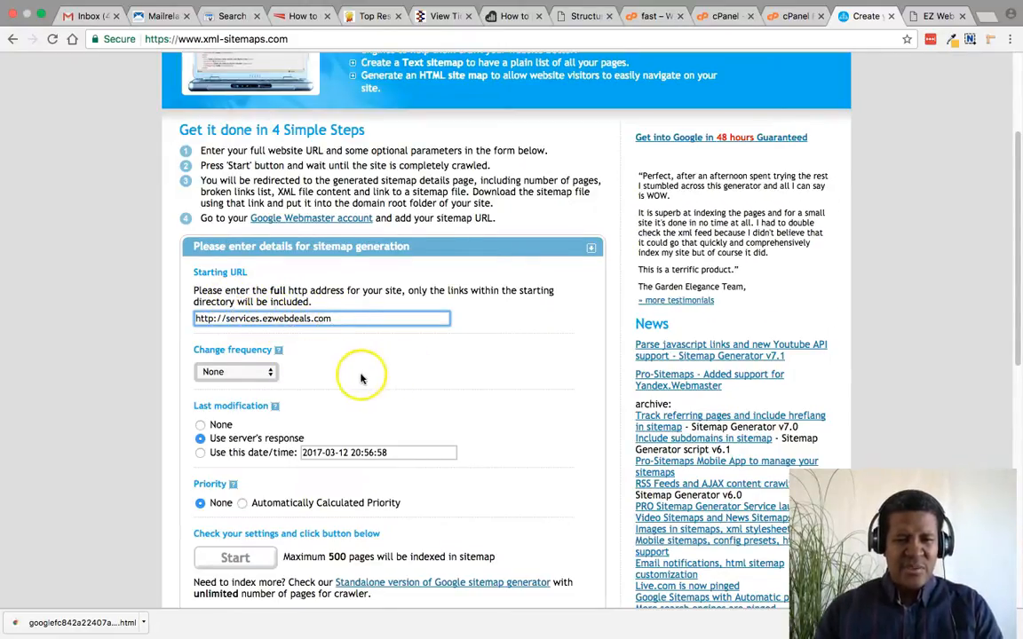
scroll(310, 355, down, 2)
scroll(270, 338, down, 1)
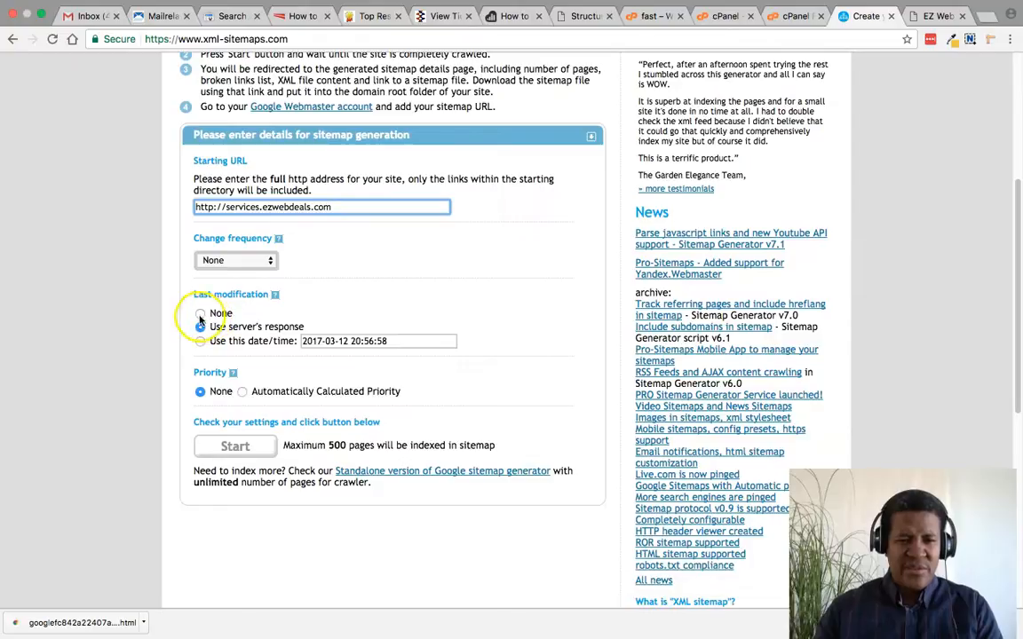
click(199, 313)
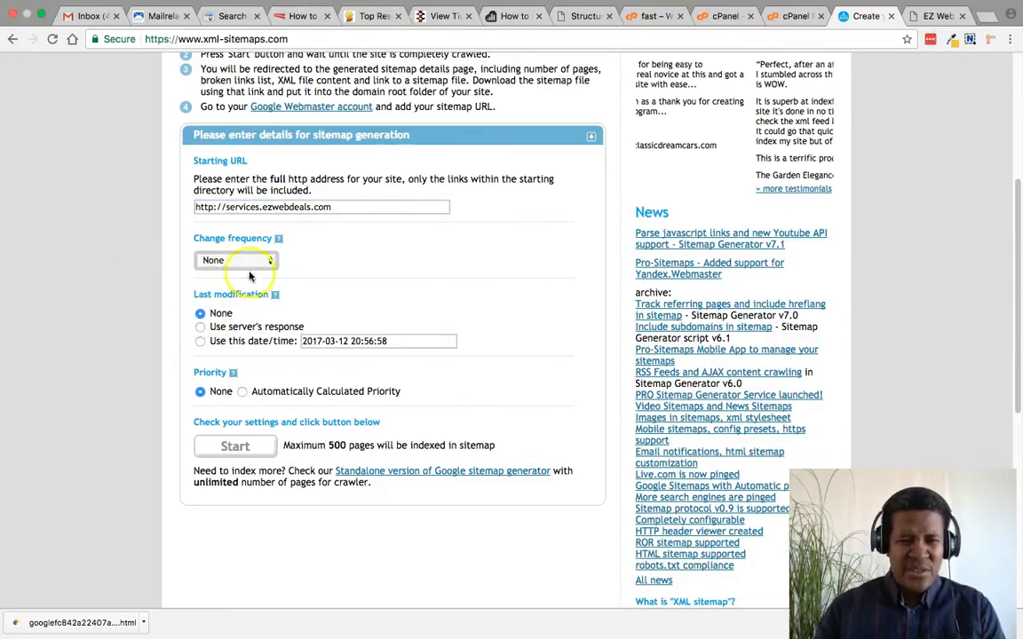
click(237, 447)
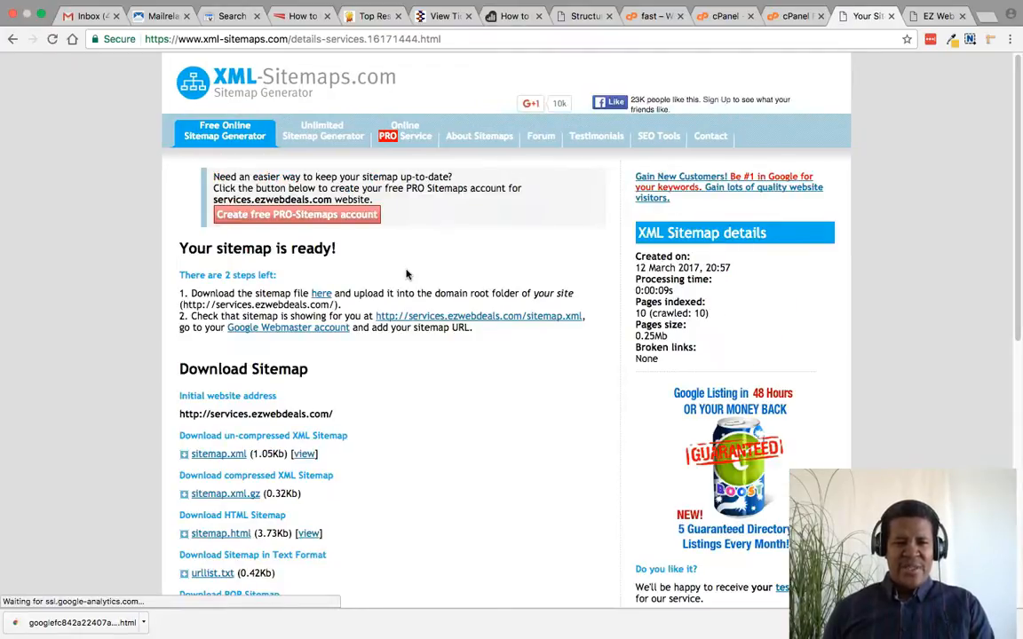
Download the uncompressed XML sitemap and save it as sitemap in the service ezwd folder.
scroll(486, 450, down, 3)
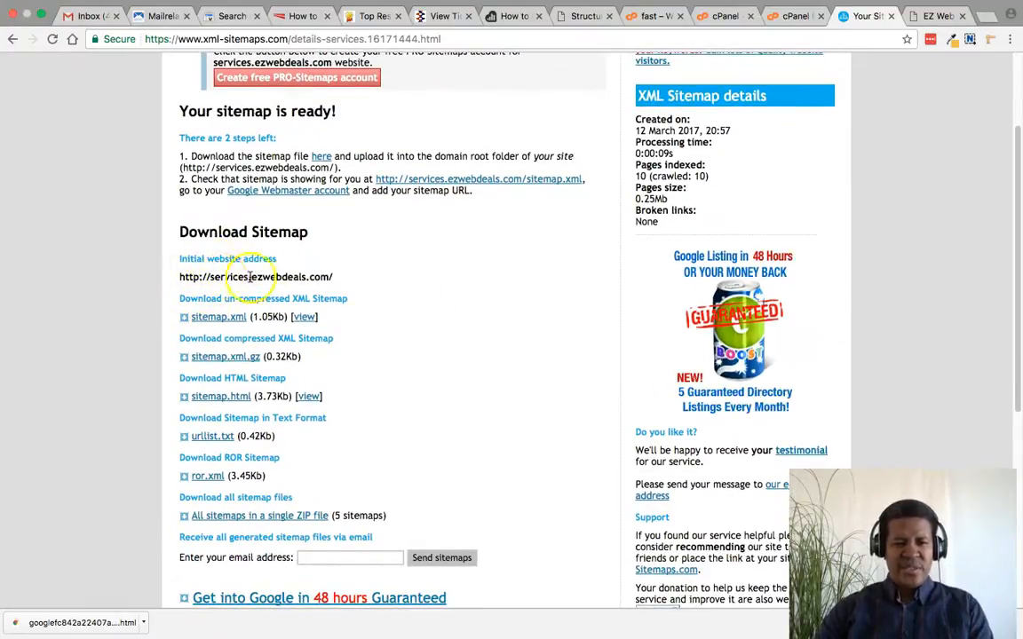
scroll(336, 281, down, 1)
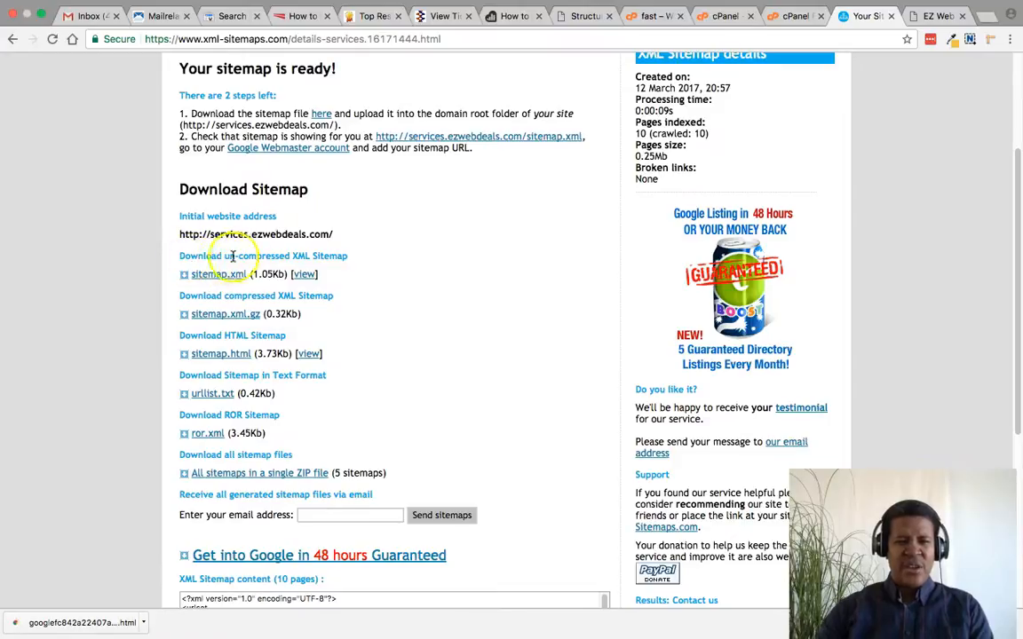
click(216, 277)
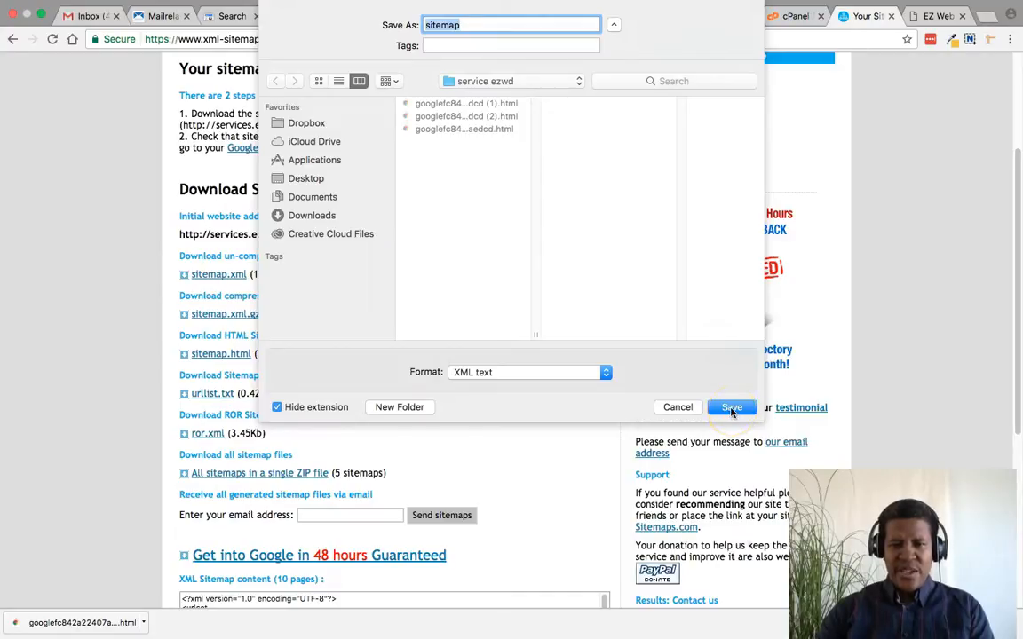
click(732, 408)
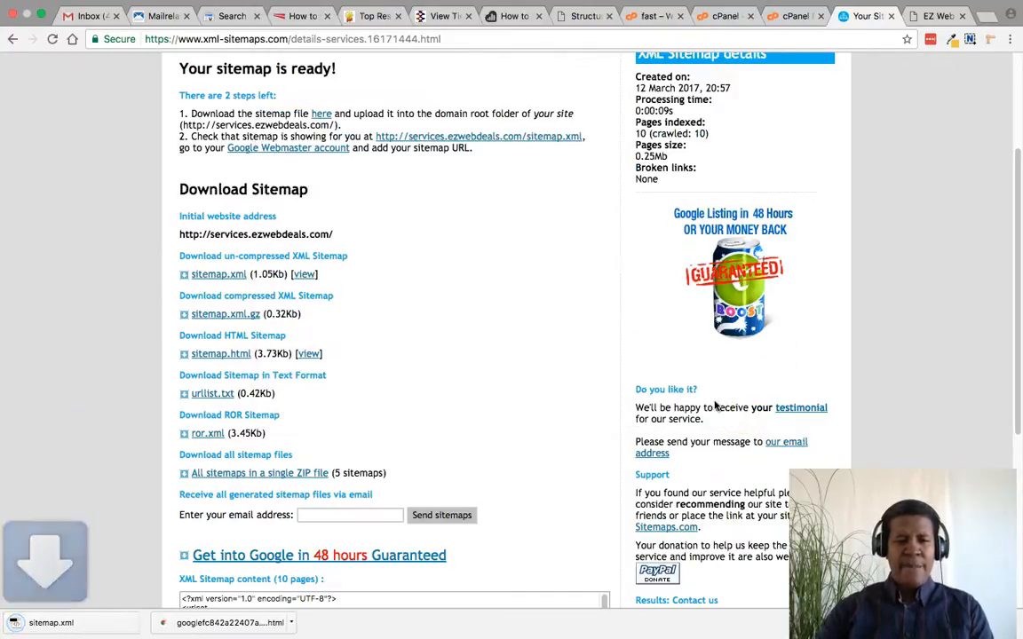
Switch to cPanel File Manager, upload sitemap.xml from the service ezwd folder to public_html, and return to the folder listing to check it.
click(794, 16)
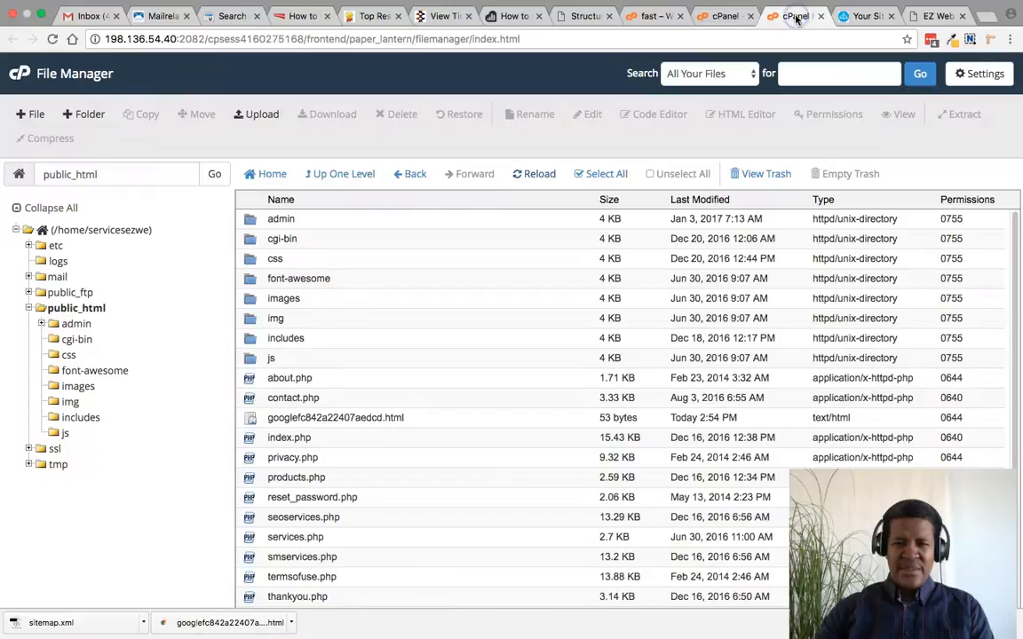
scroll(486, 397, down, 1)
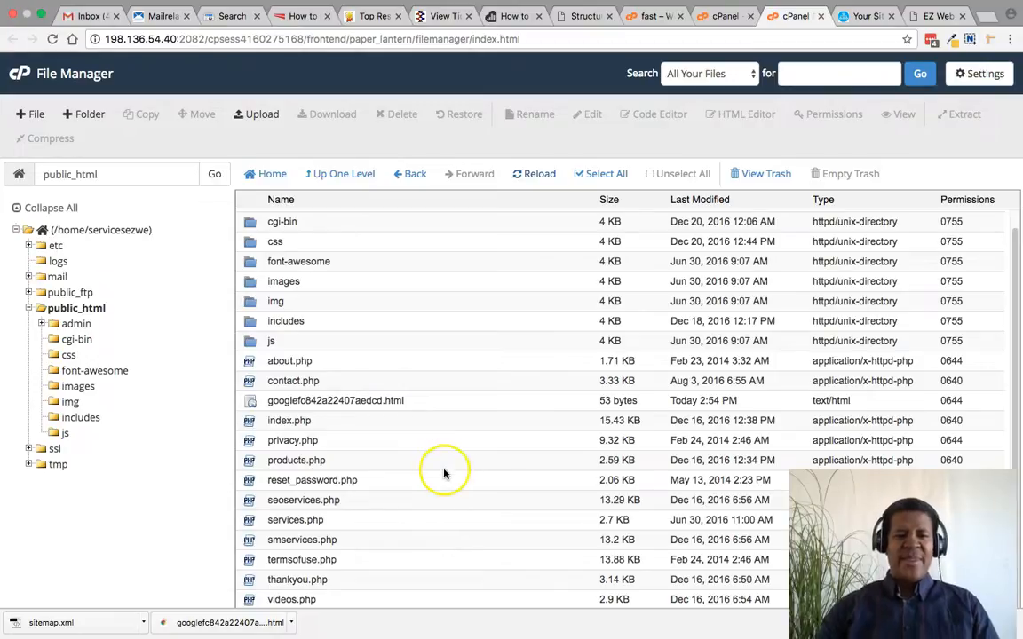
click(257, 119)
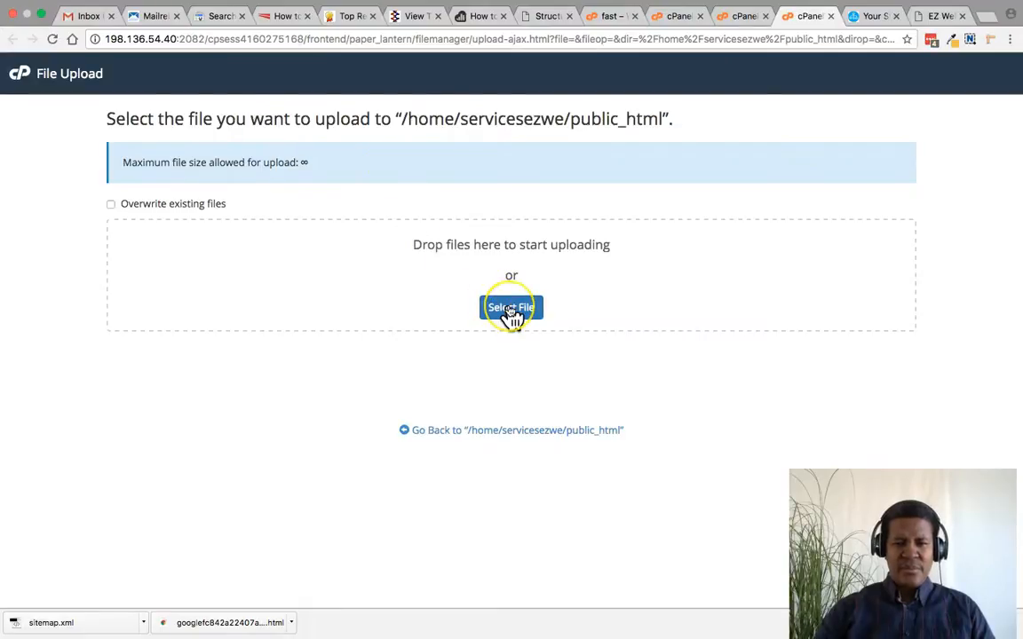
click(512, 309)
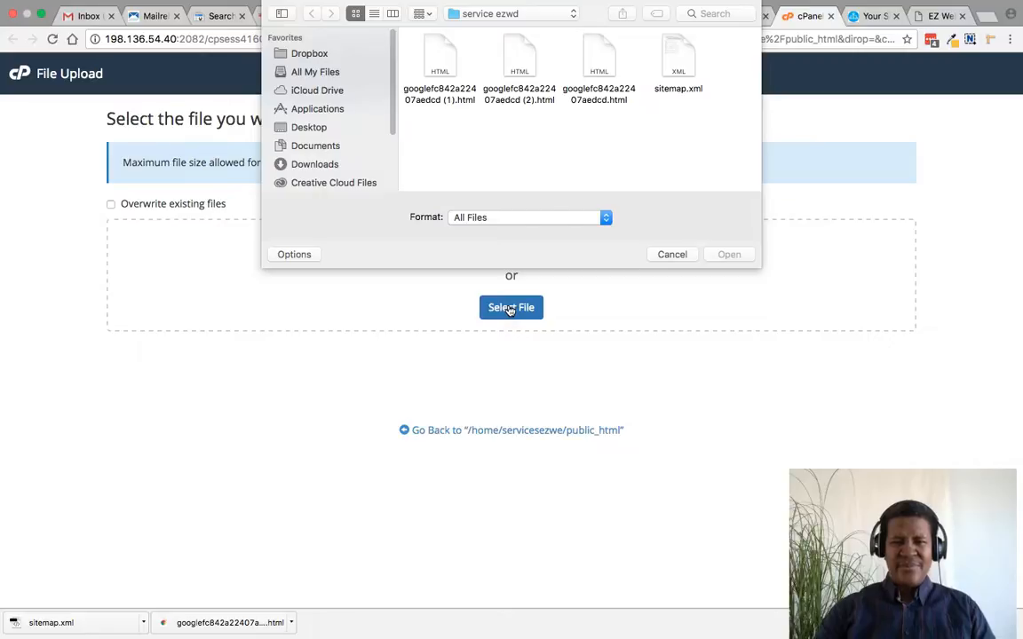
click(677, 62)
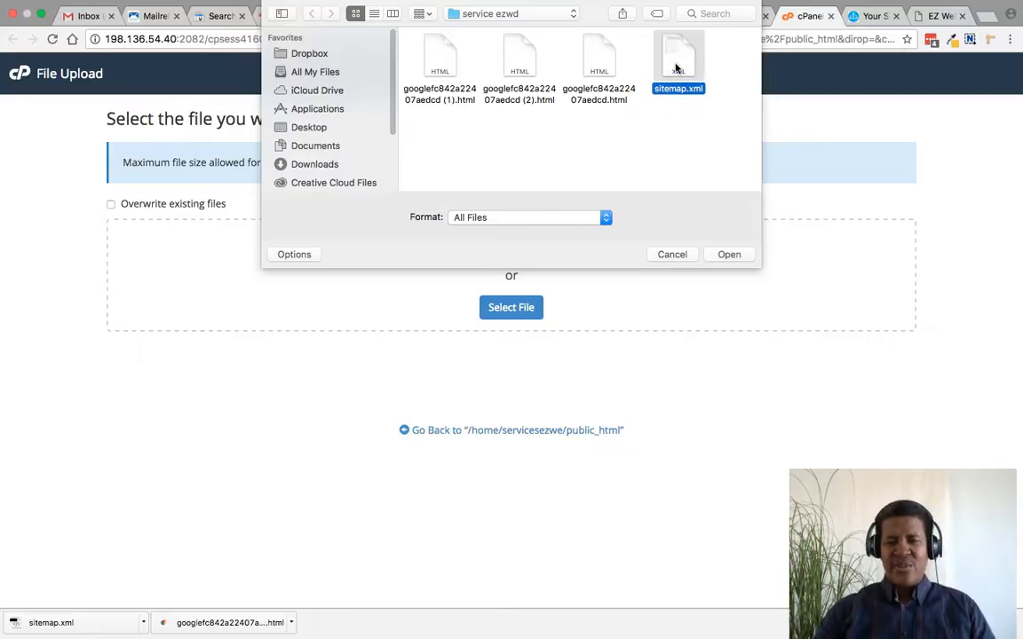
click(729, 255)
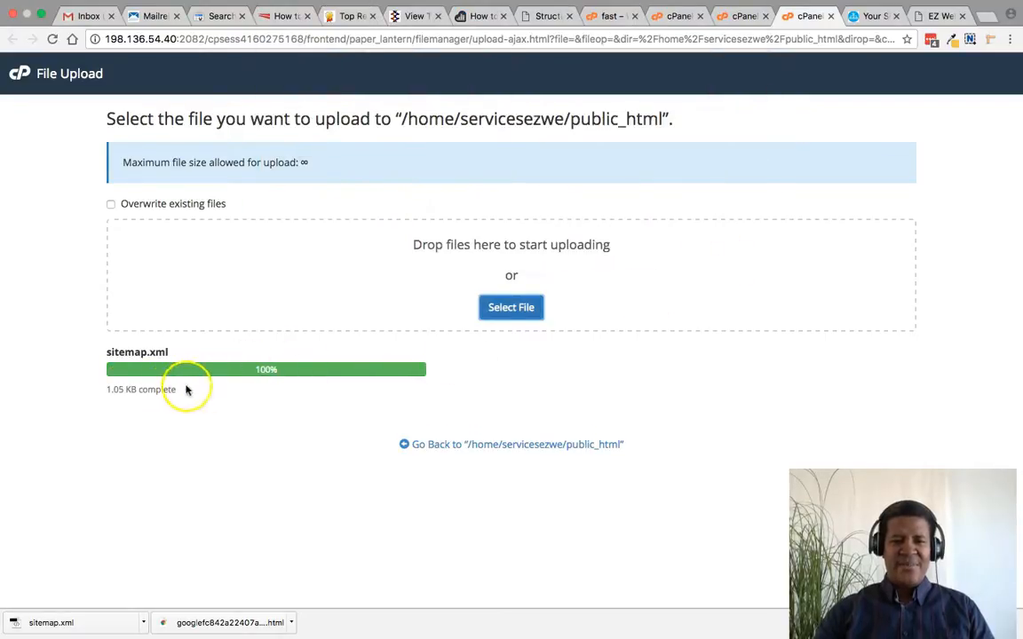
click(494, 447)
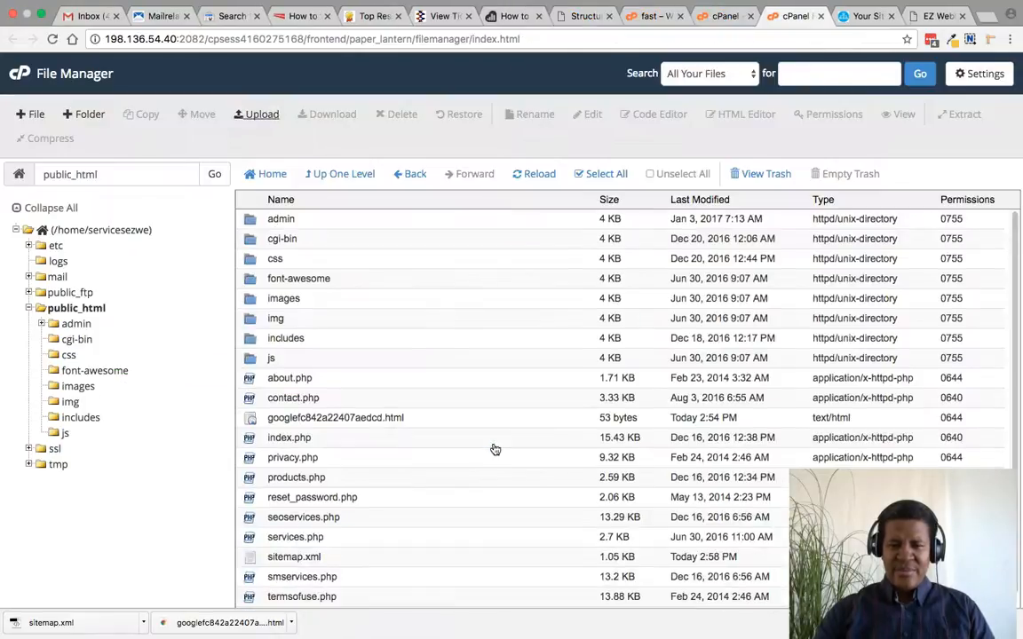
scroll(487, 449, down, 1)
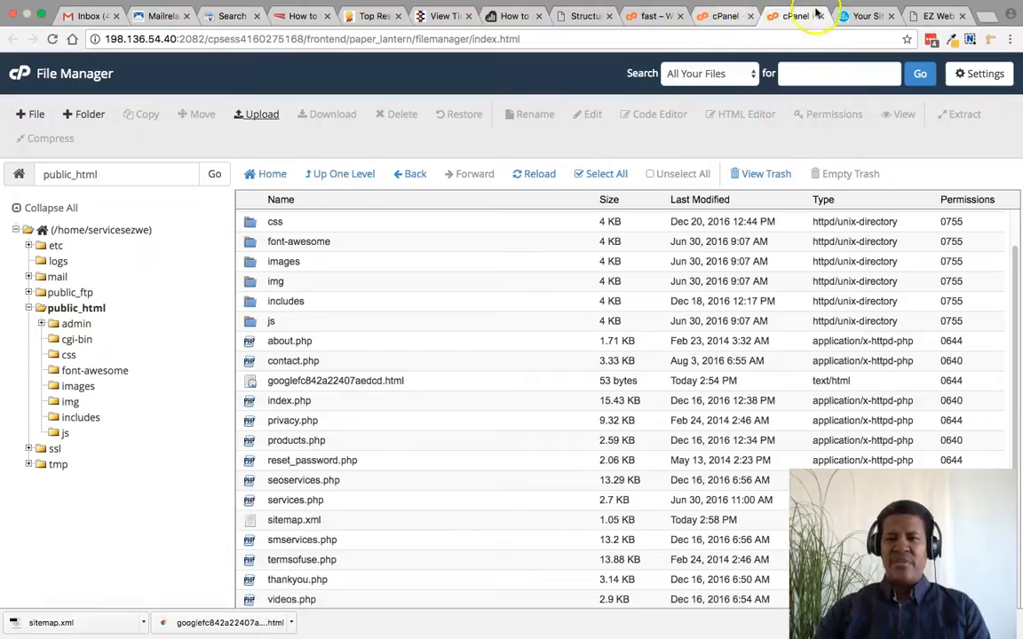
Switch to the XML Sitemaps results page, save the HTML sitemap as sitemap in the service ezwd folder, and review the XML content.
click(868, 17)
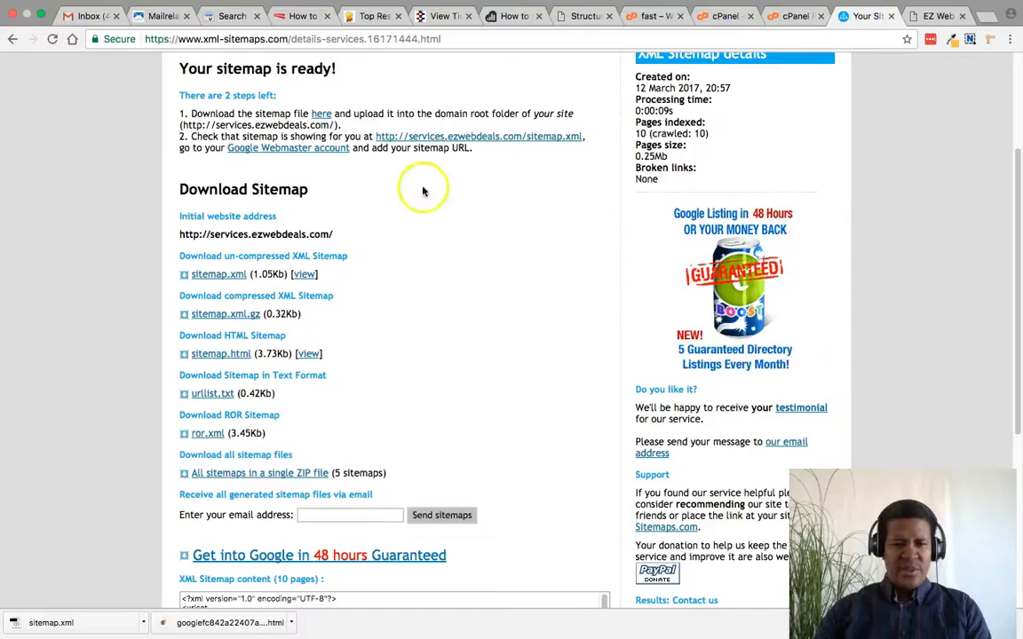
click(220, 359)
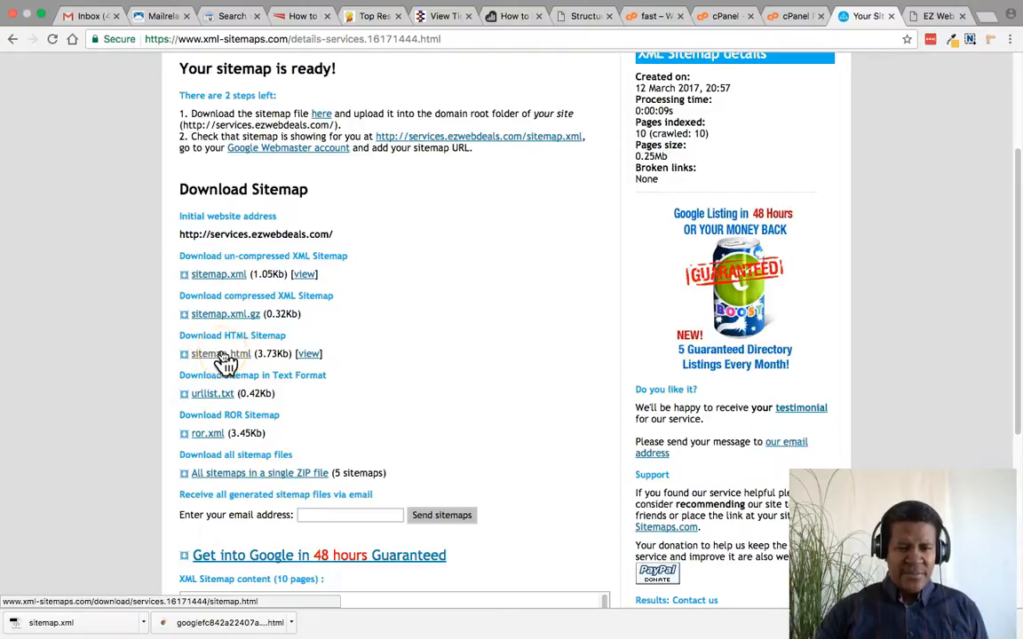
click(222, 320)
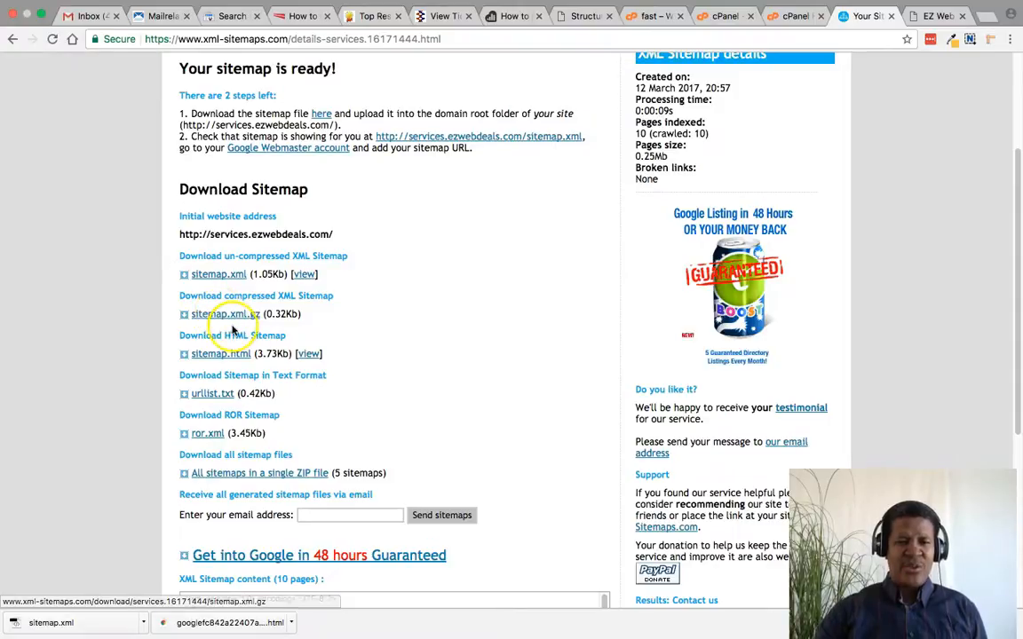
click(228, 281)
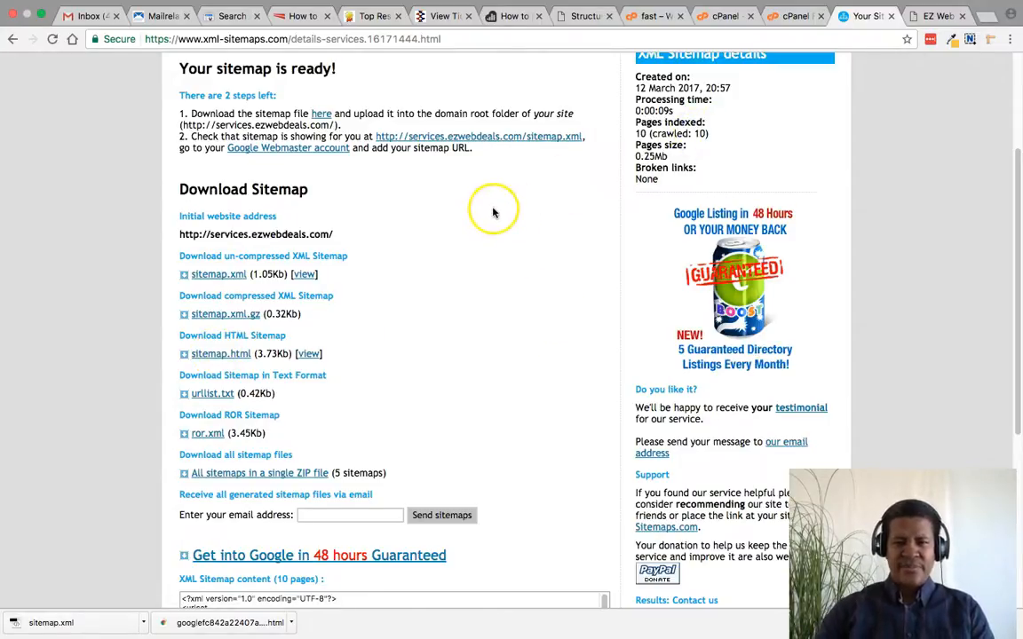
click(216, 355)
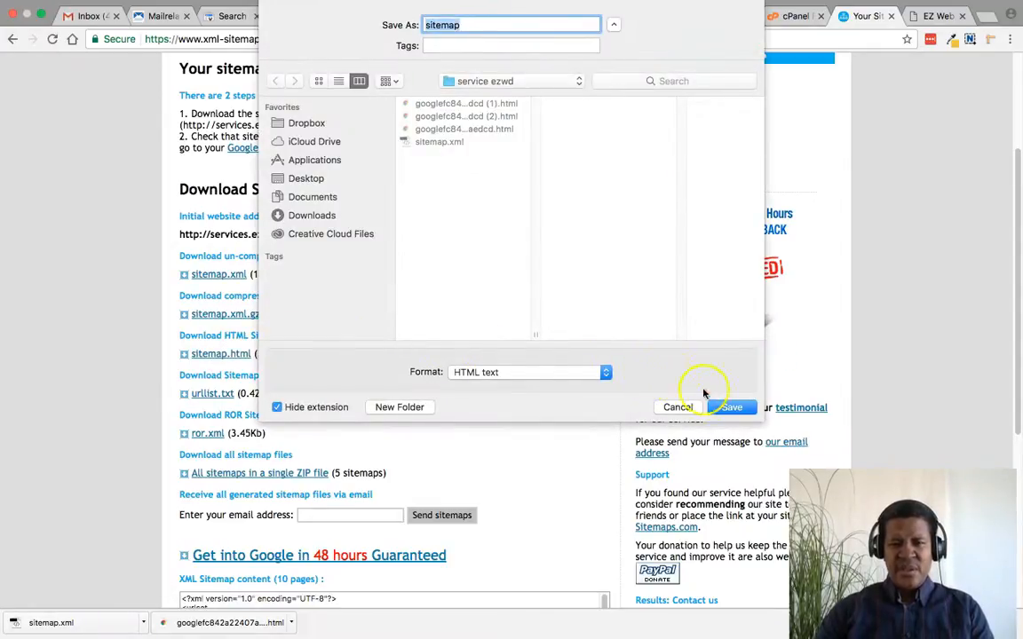
click(731, 408)
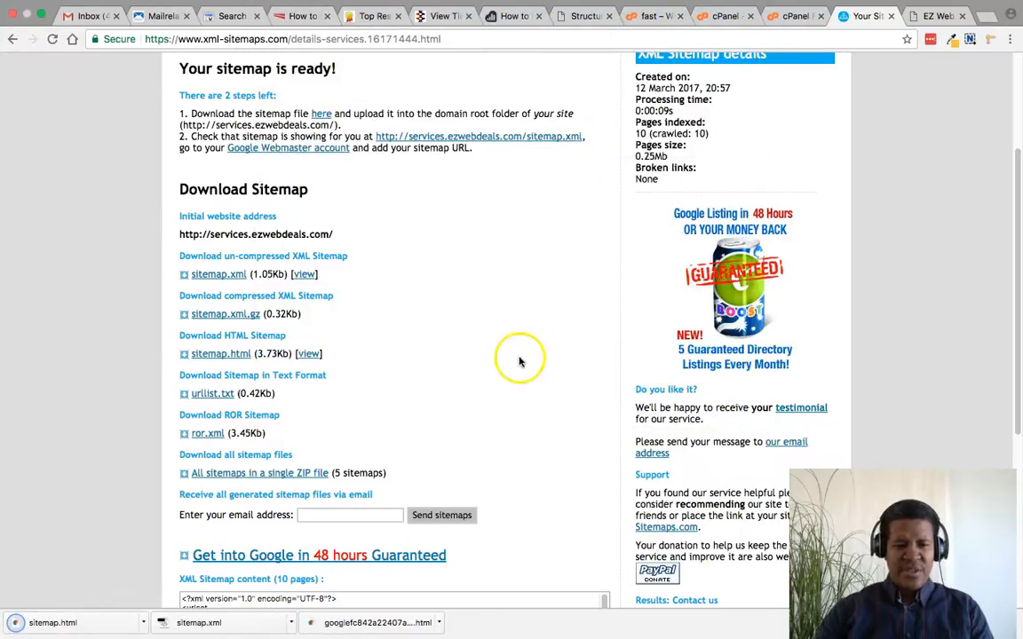
scroll(224, 427, down, 5)
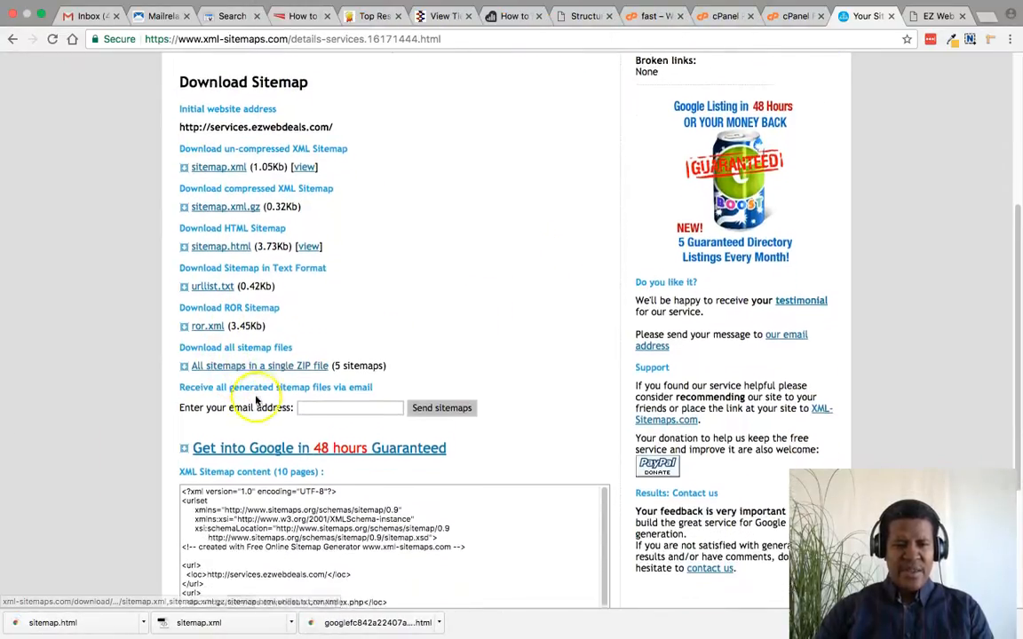
scroll(327, 354, down, 8)
scroll(694, 484, up, 4)
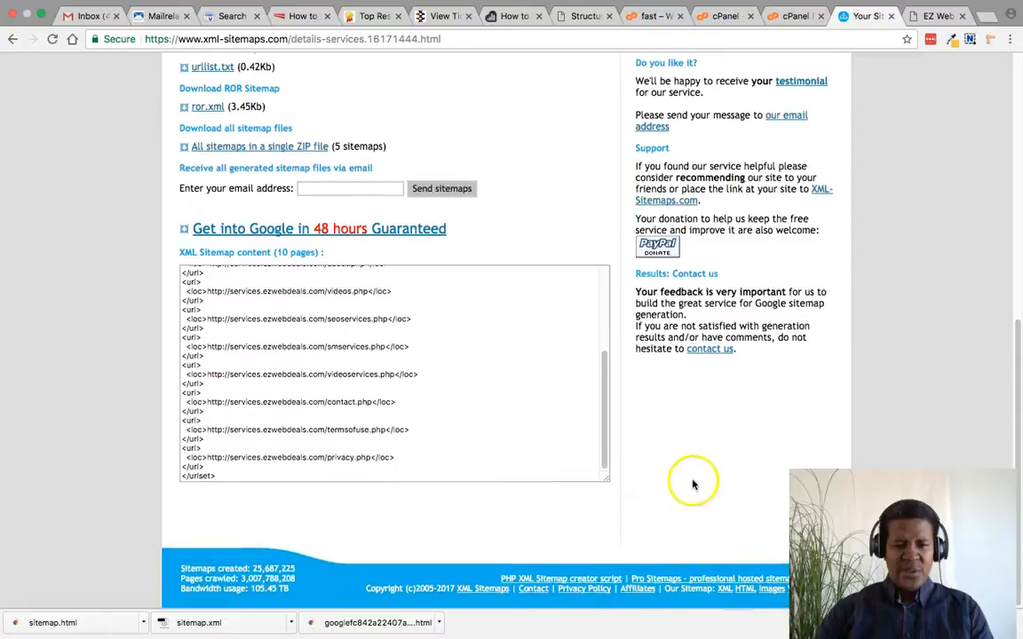
Switch to Search Console and look through the Other Resources and All Messages pages, ending on the property list.
click(222, 17)
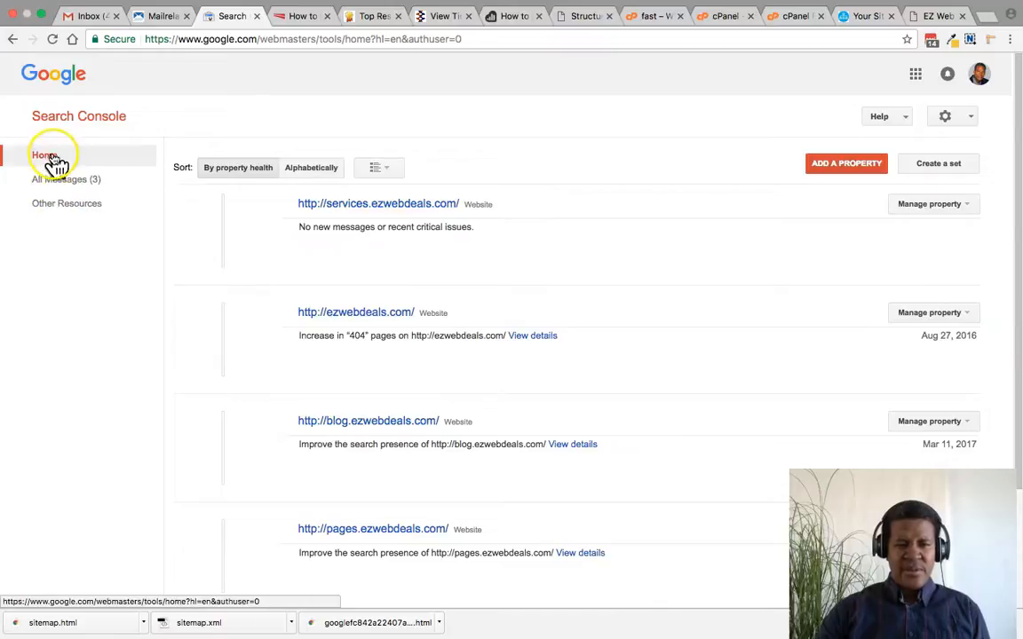
click(48, 204)
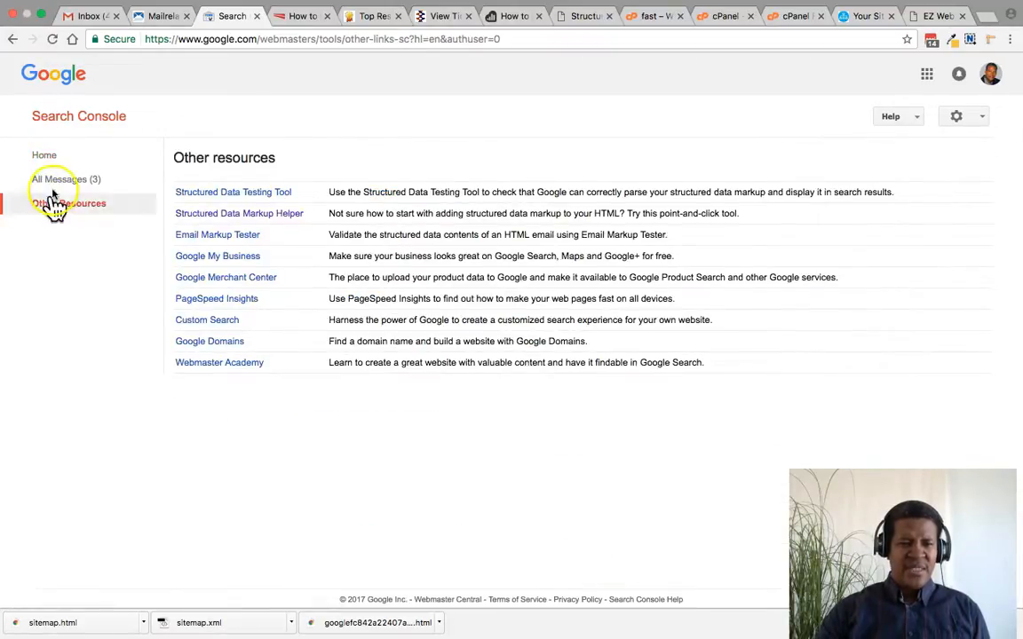
click(51, 181)
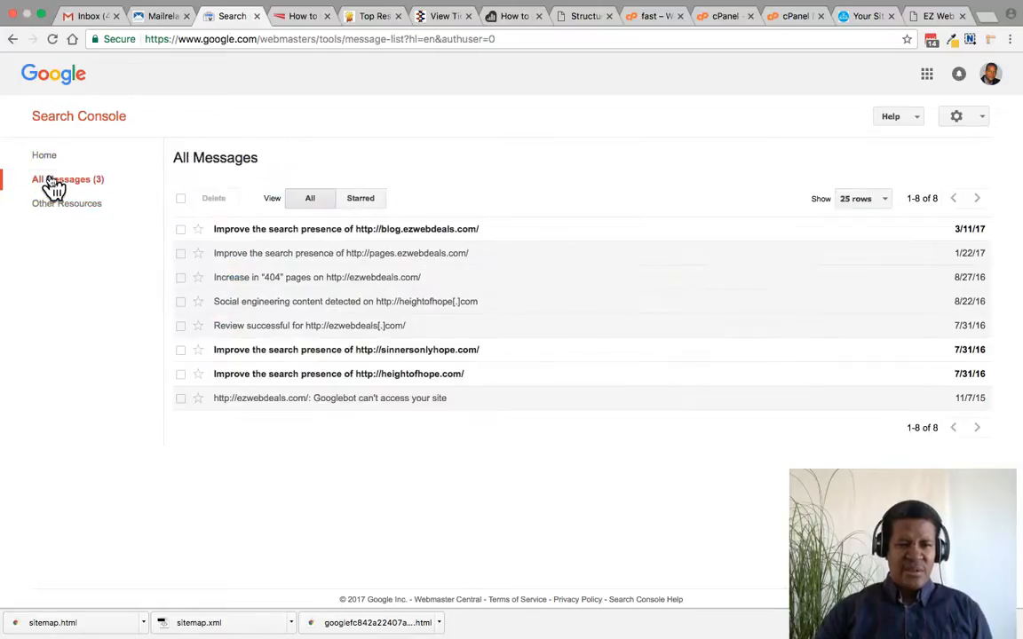
click(55, 157)
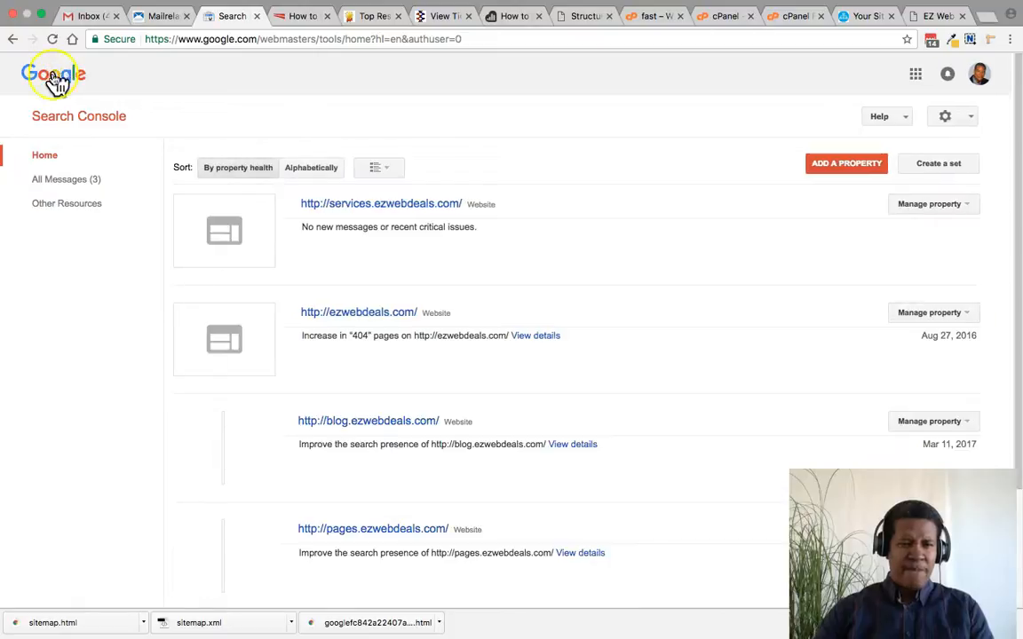
click(51, 128)
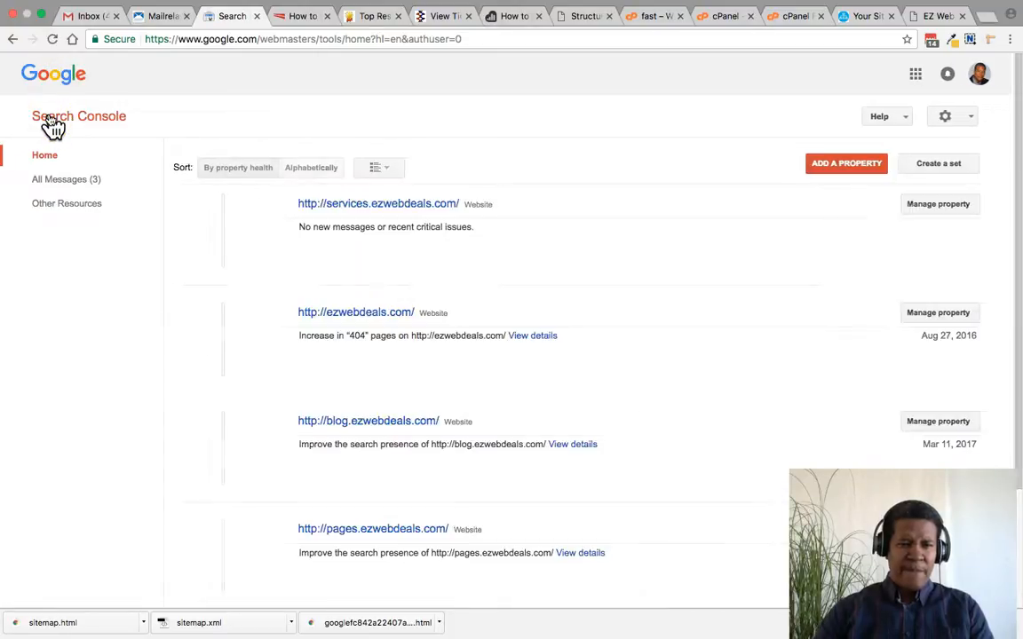
click(73, 182)
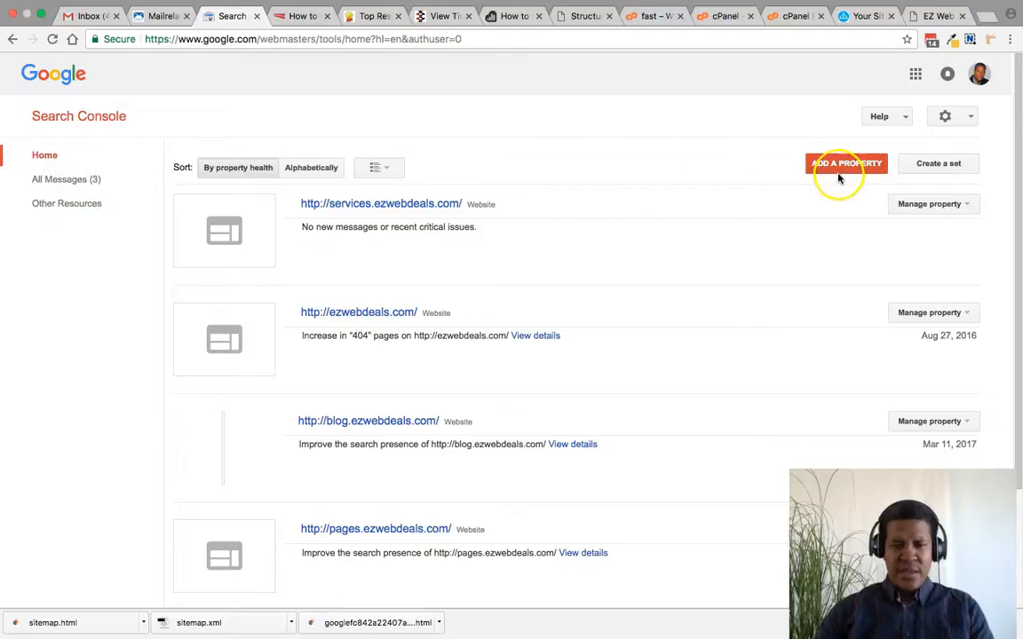
click(414, 205)
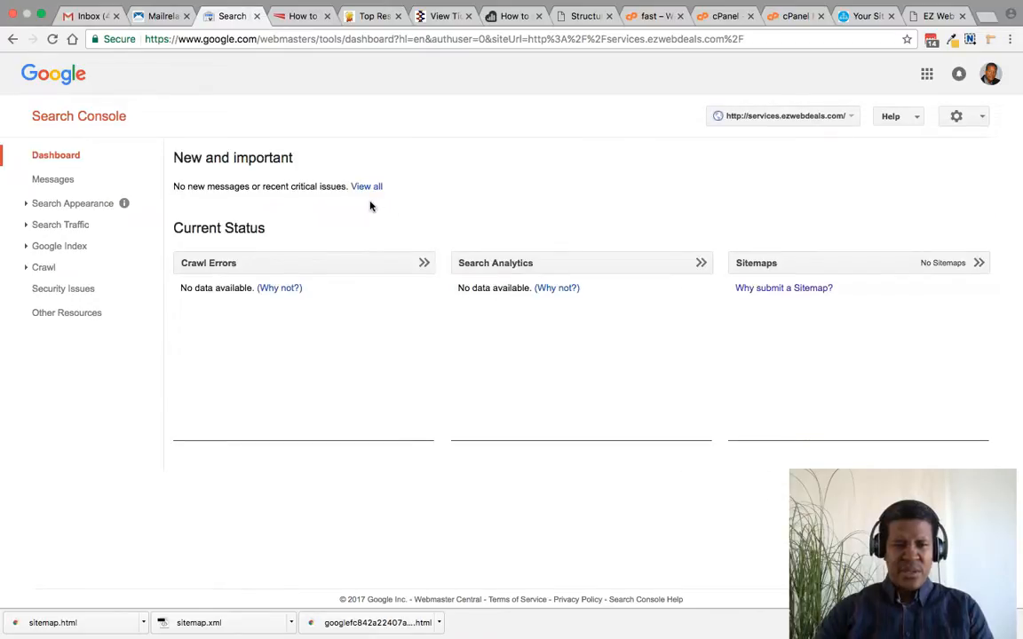
click(853, 120)
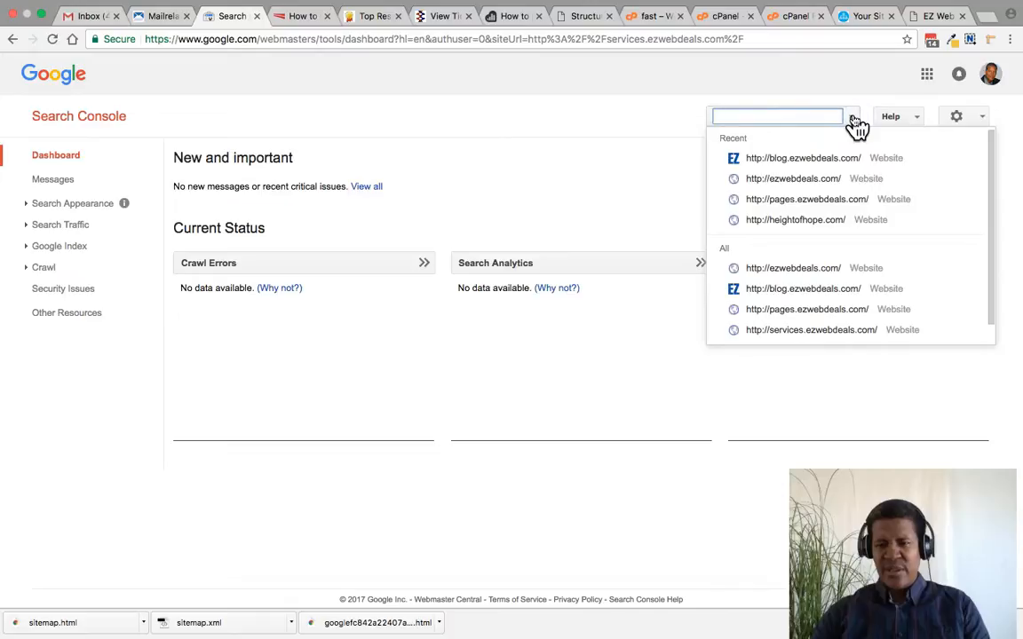
click(803, 333)
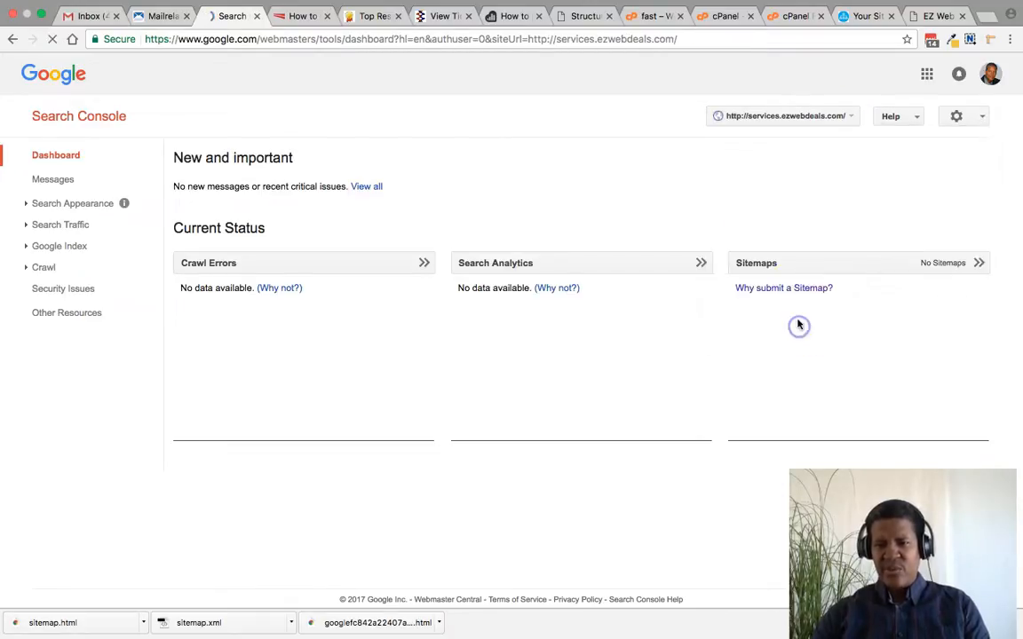
click(25, 269)
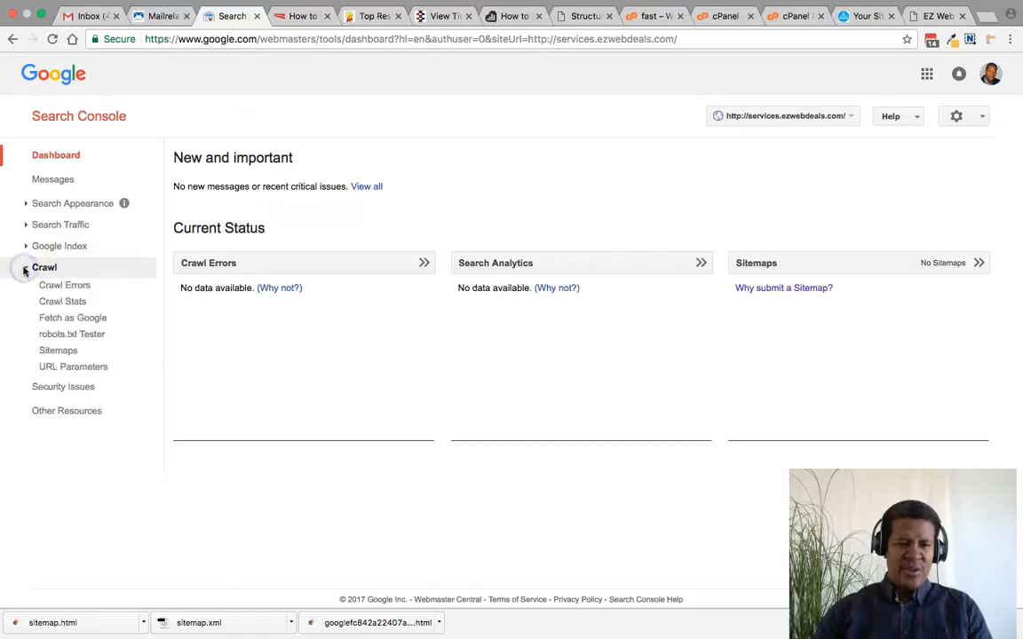
click(50, 350)
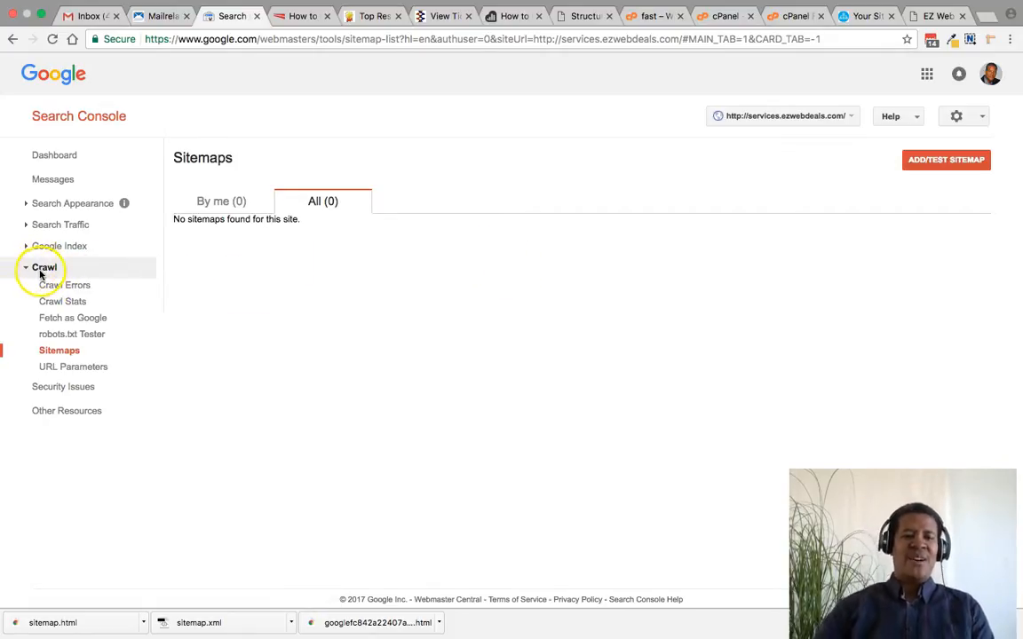
click(57, 354)
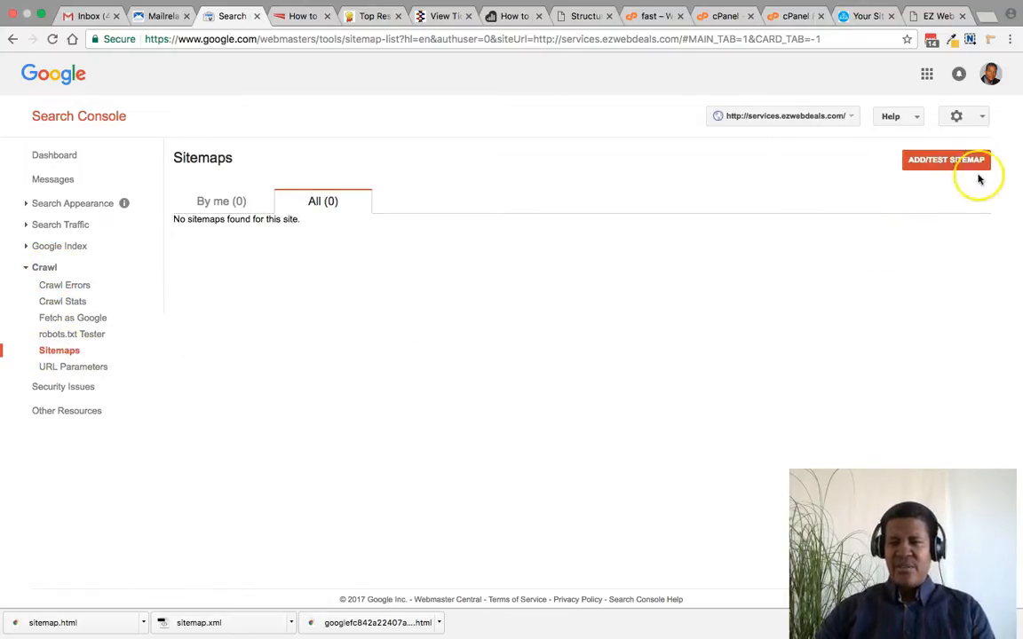
Submit sitemap.xml as a sitemap for services.ezwebdeals.com and refresh the report to view the submission.
click(953, 167)
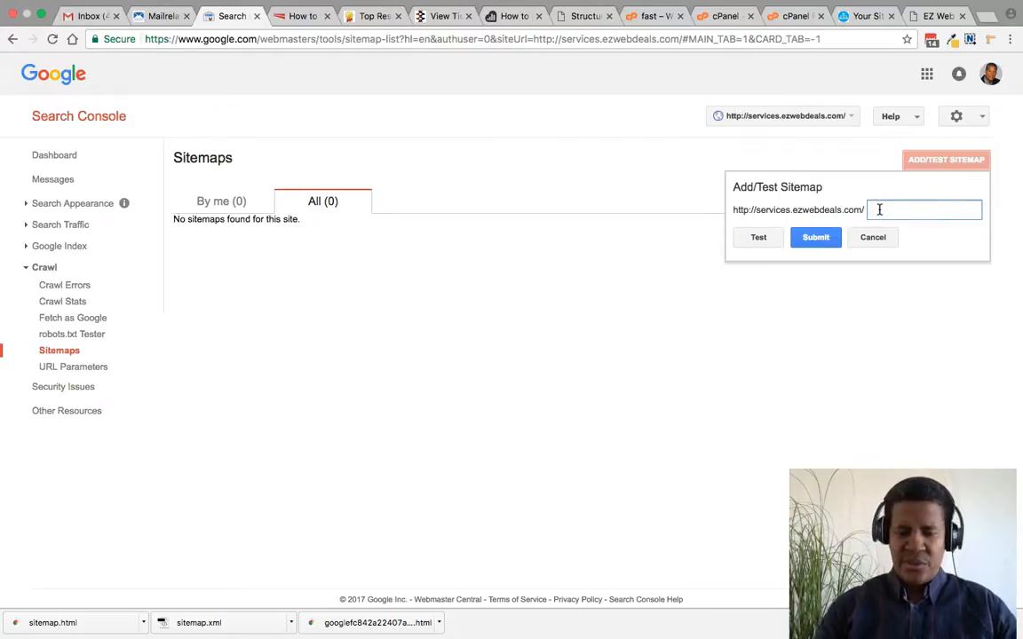
text(itemap.xml)
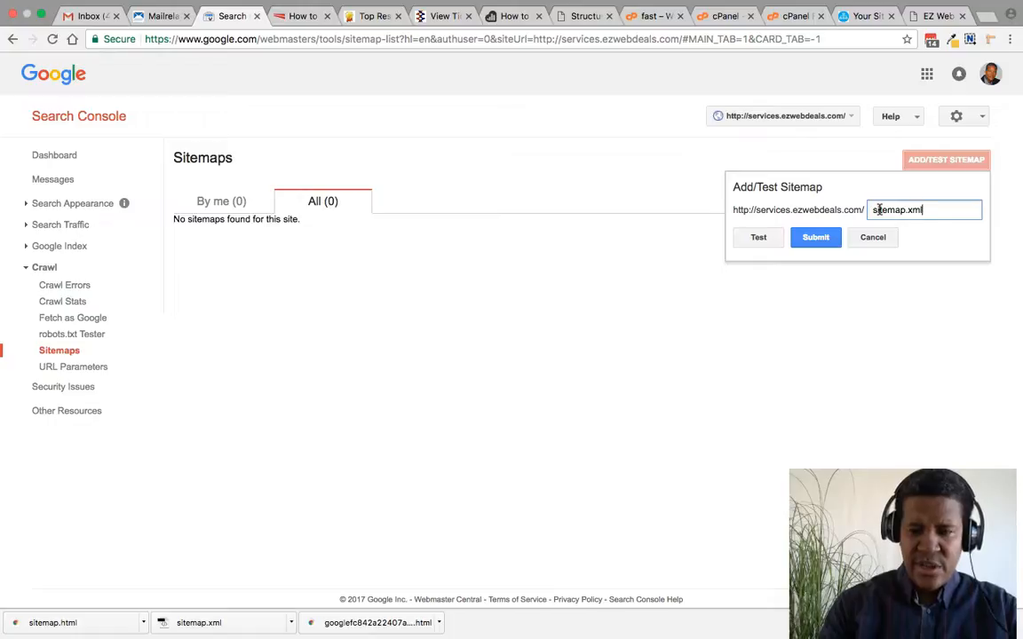
click(823, 239)
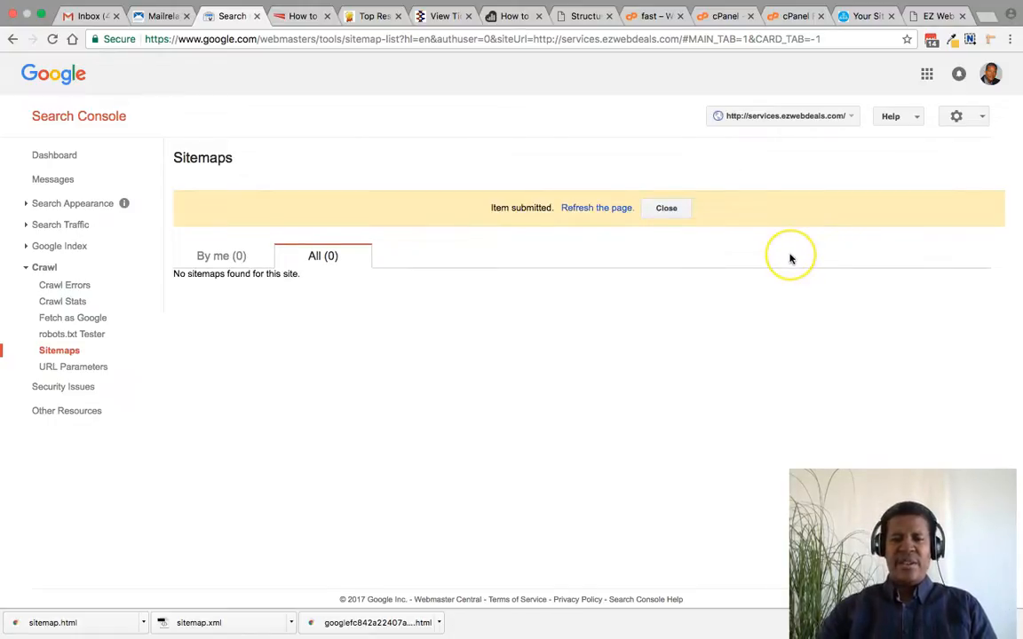
click(772, 270)
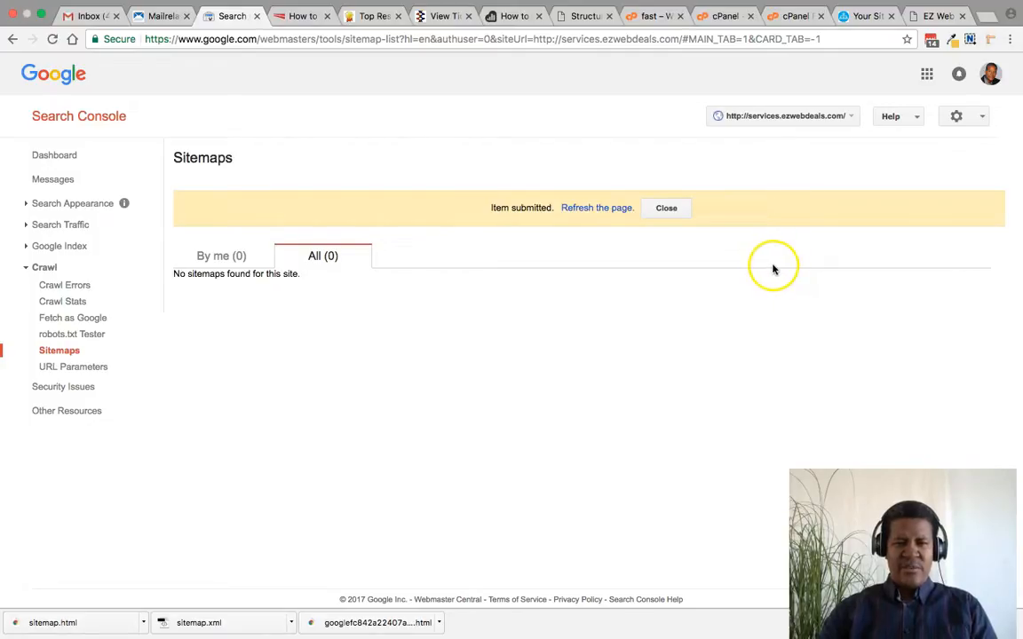
click(598, 207)
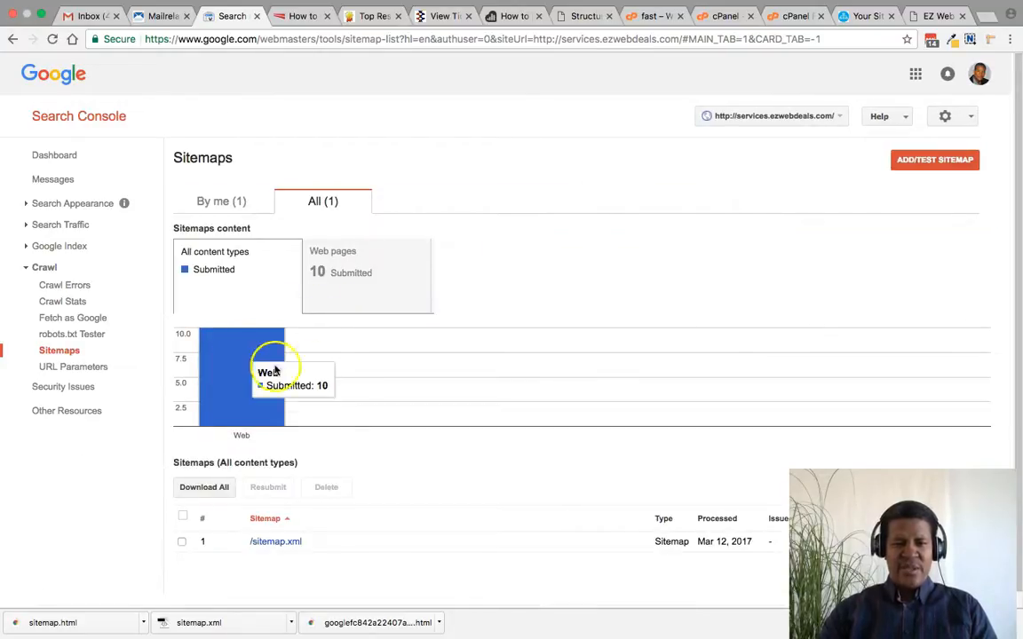
scroll(569, 382, down, 1)
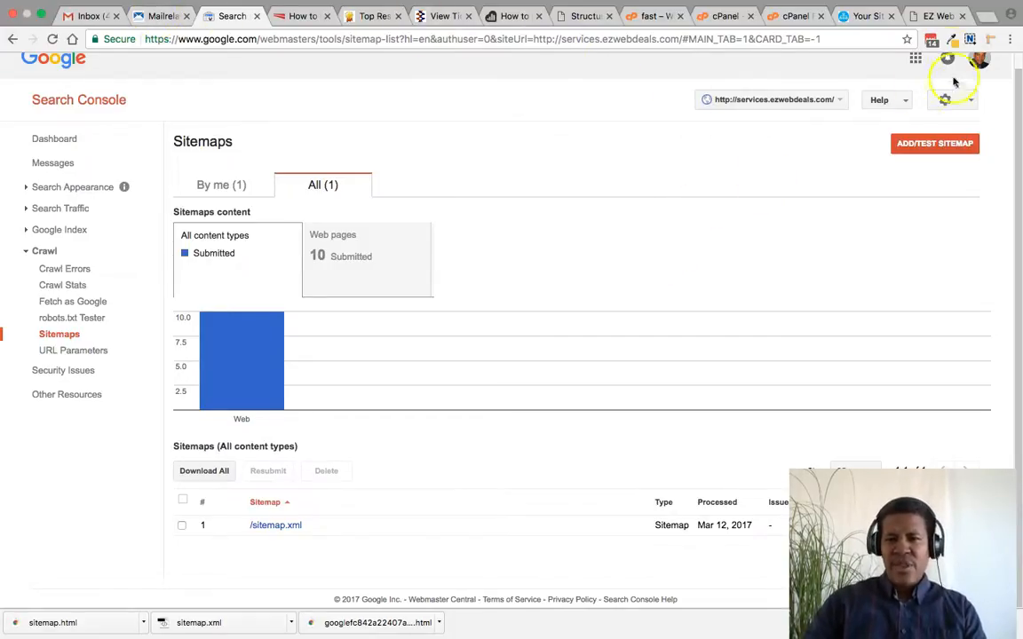
click(940, 14)
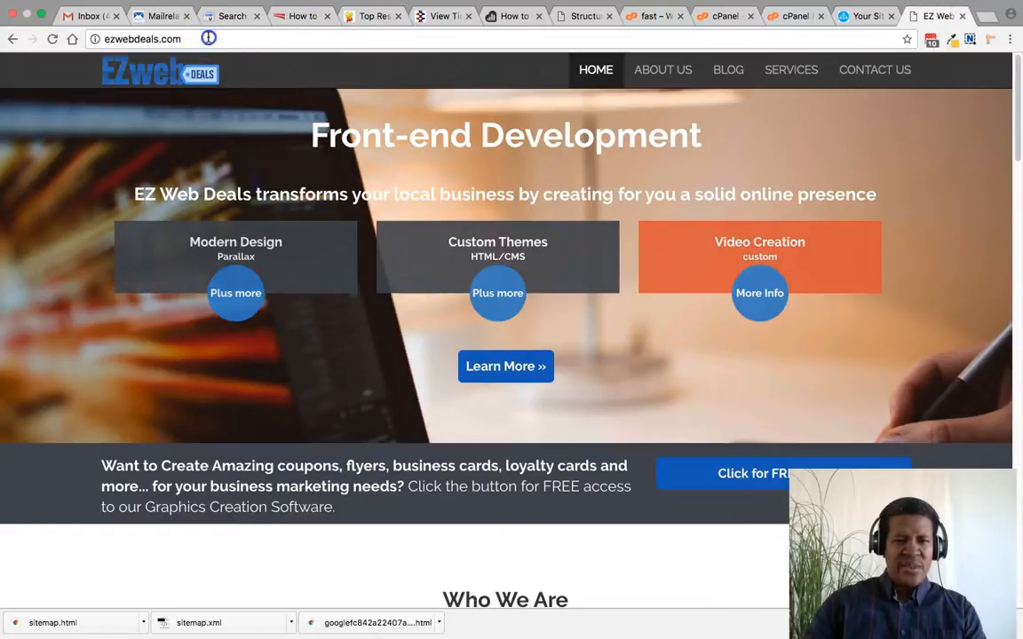
click(172, 38)
click(105, 38)
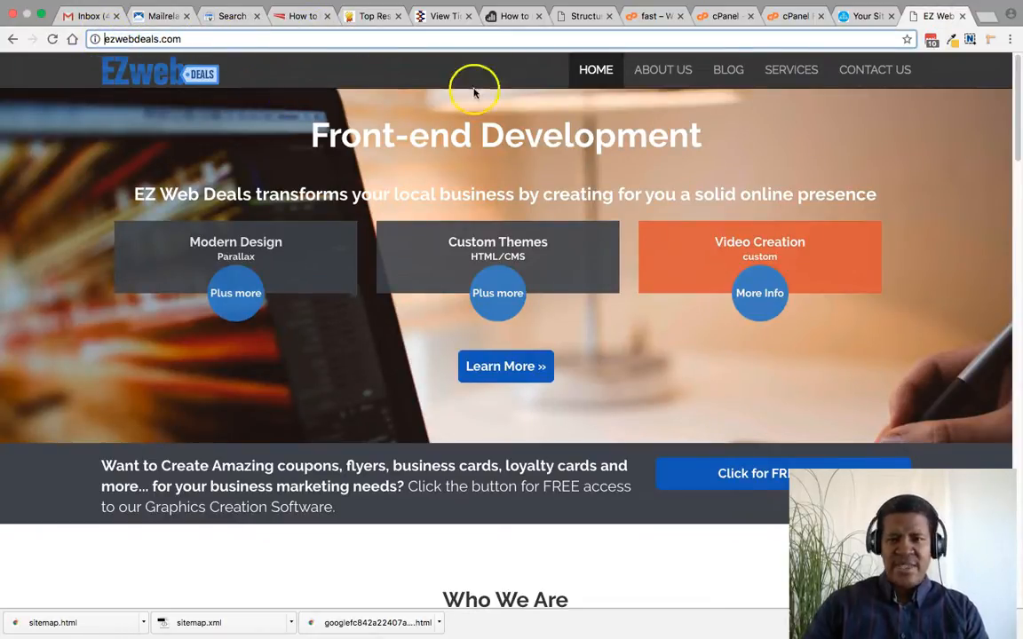
Load services.ezwebdeals.com/sitemap.xml in place of the XML Sitemaps results page to check the uploaded sitemap.
click(875, 18)
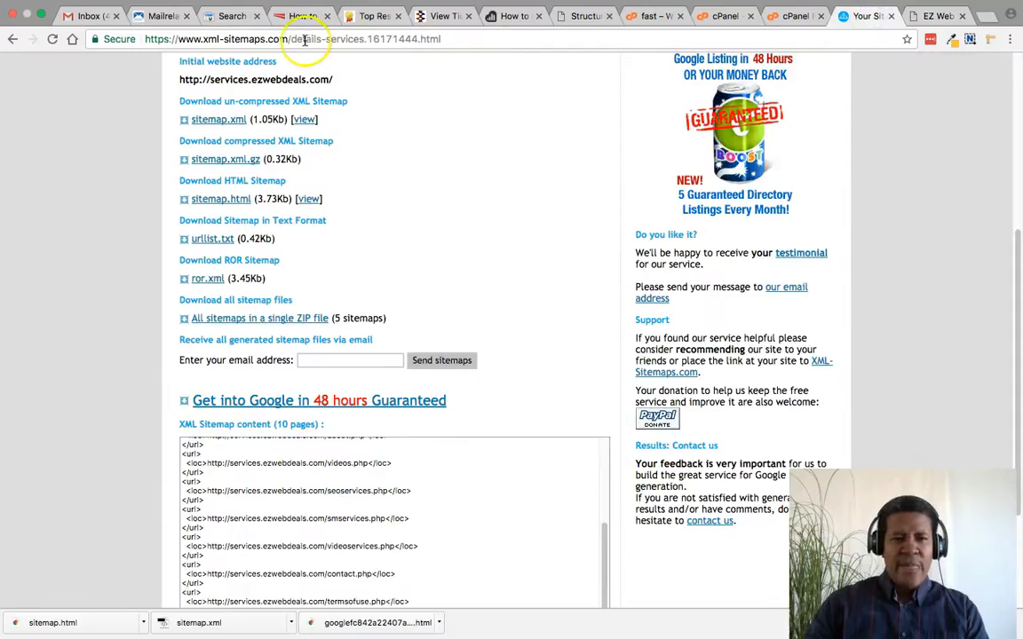
click(451, 41)
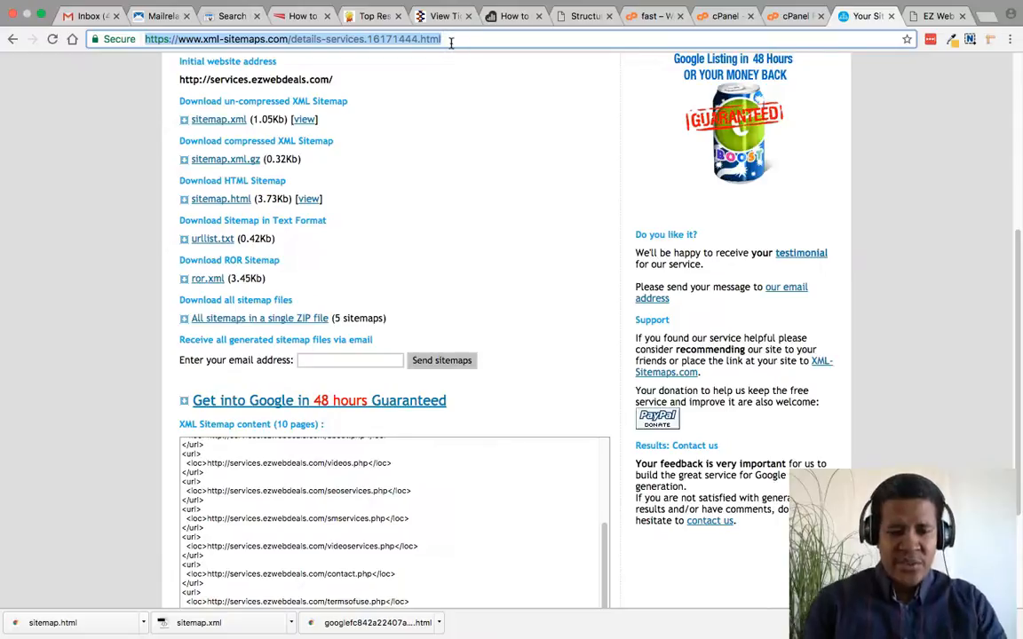
text(se)
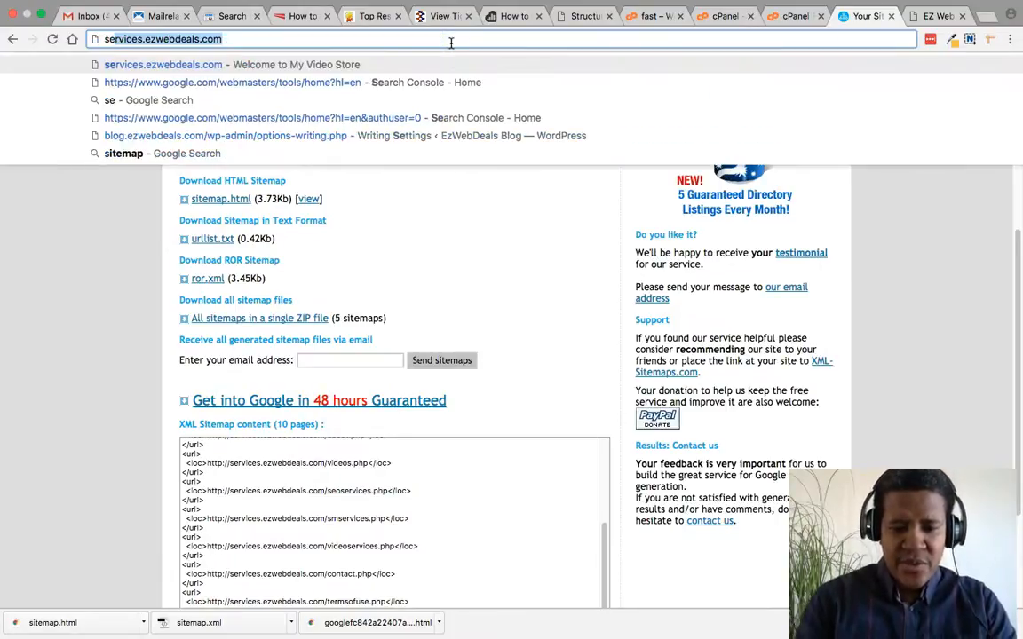
text(rvices)
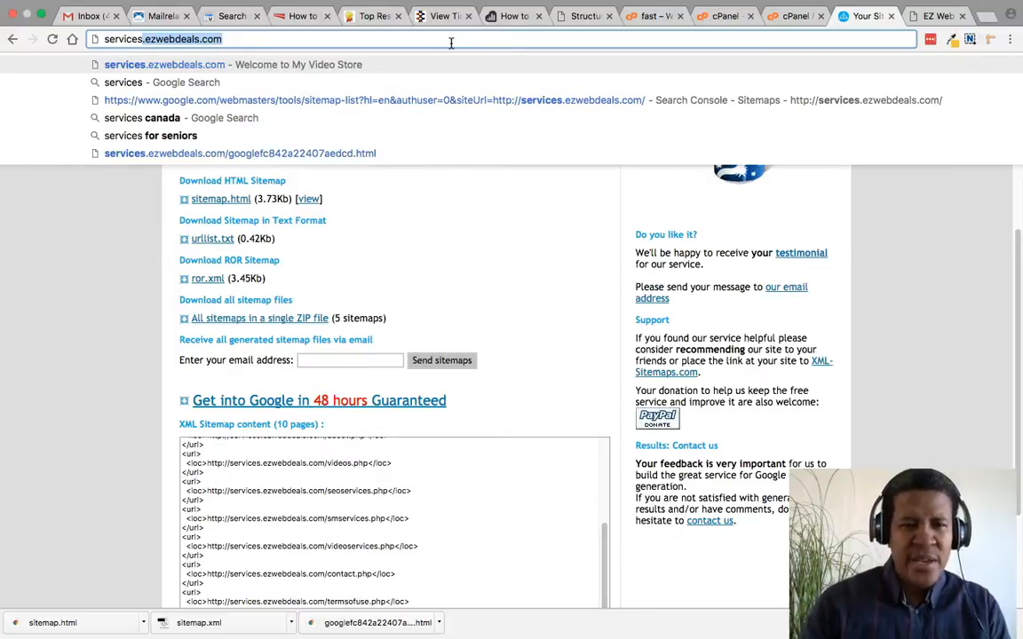
click(227, 39)
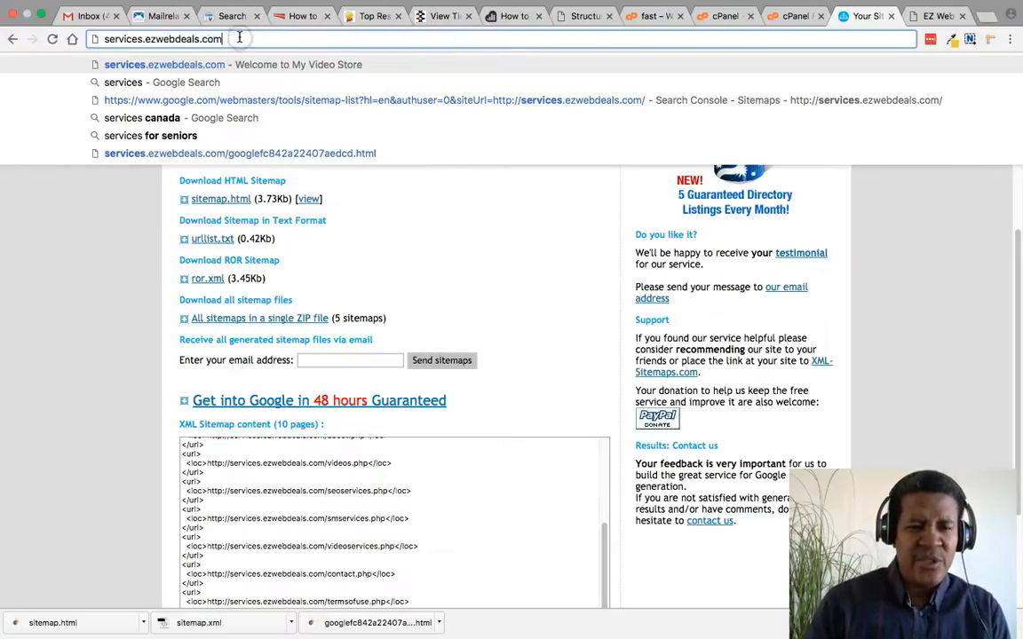
text(/)
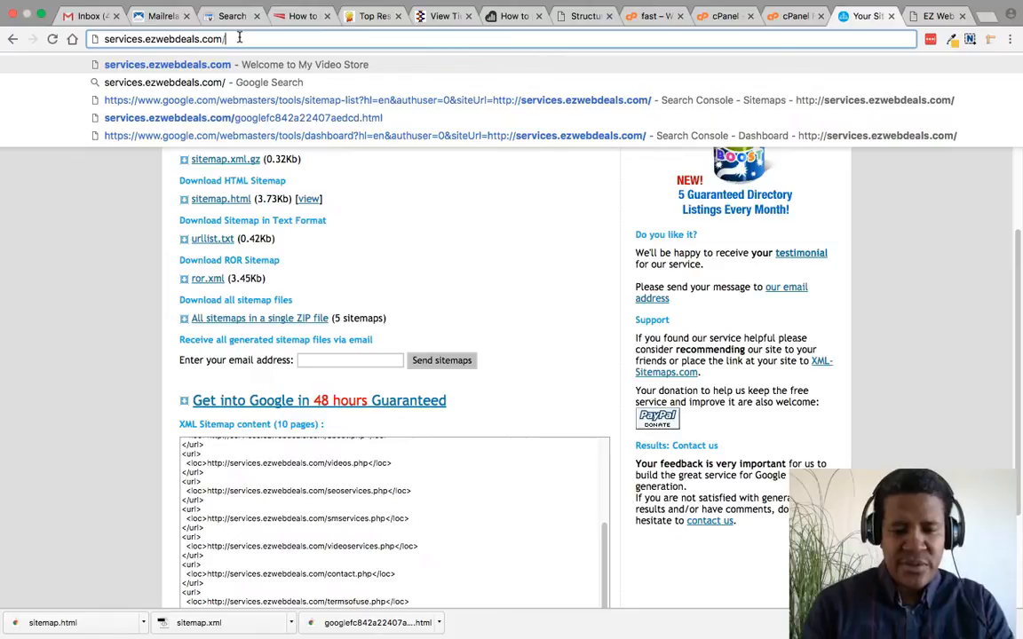
text(sitemap)
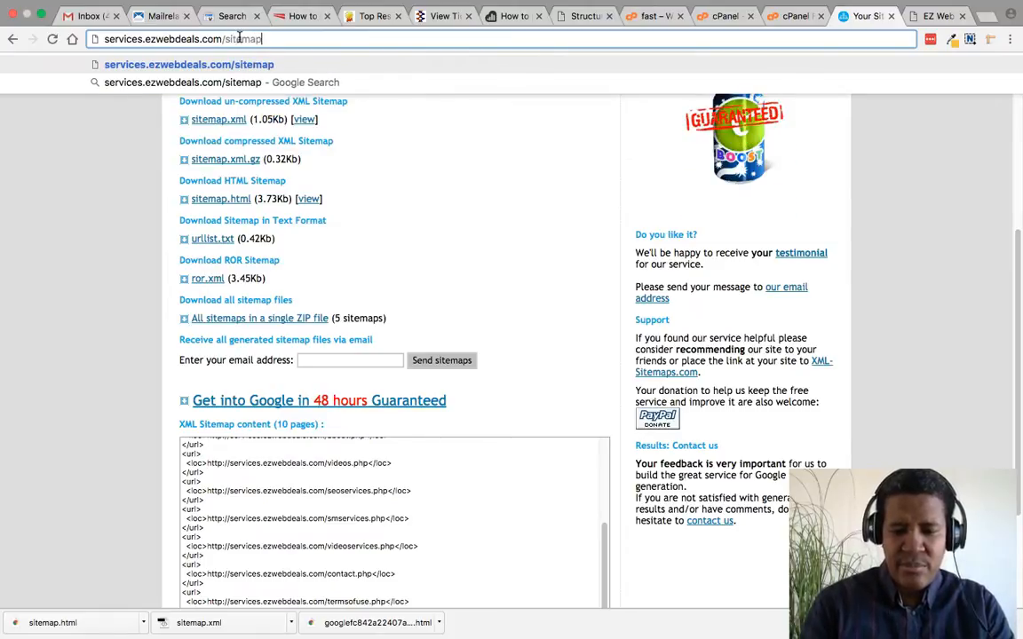
text(.xml)
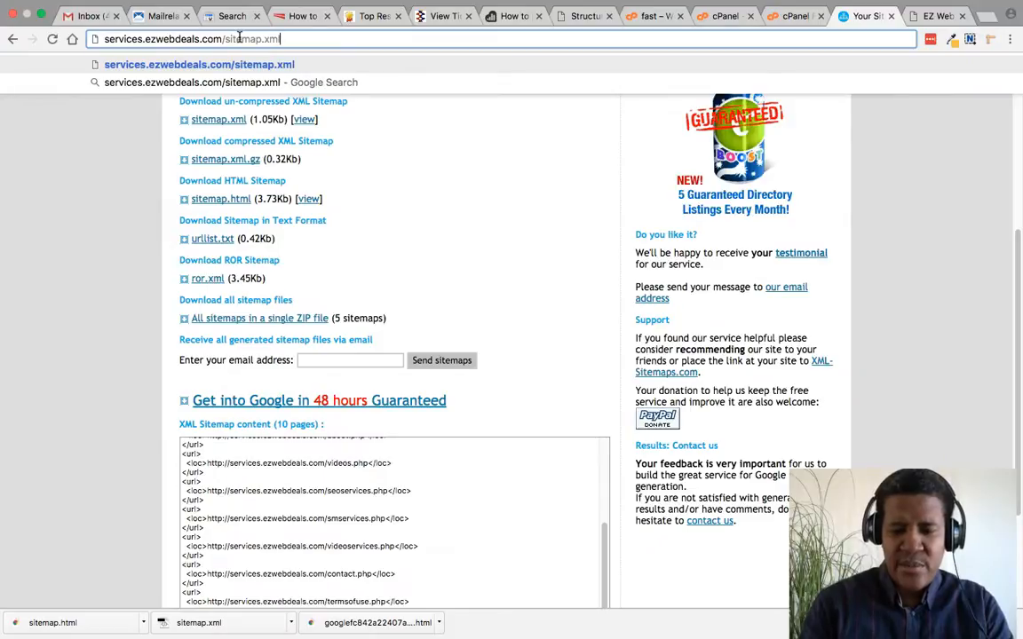
key(Return)
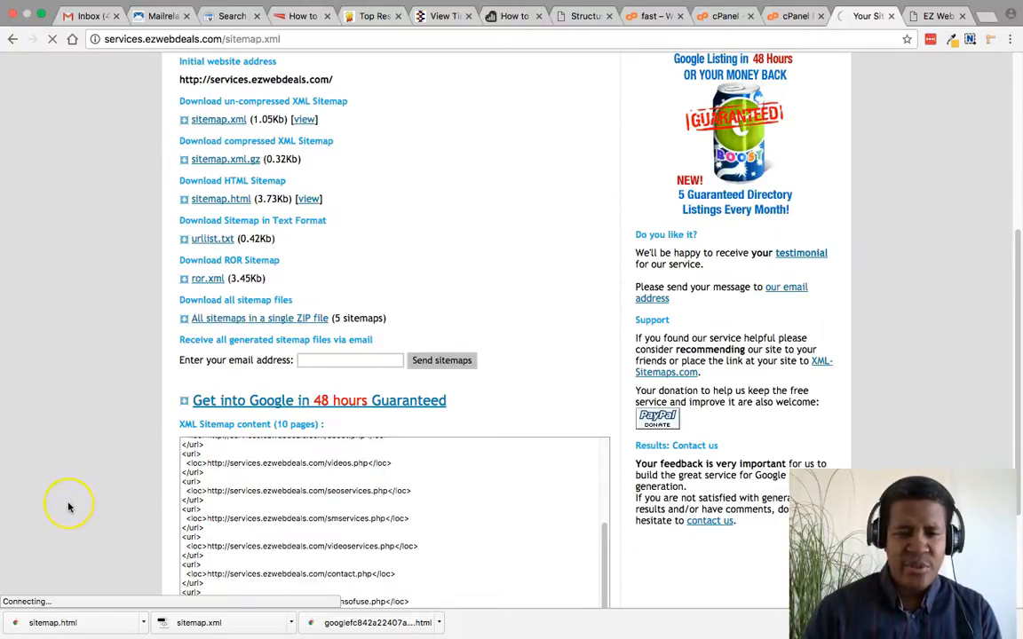
key(ctrl+Up)
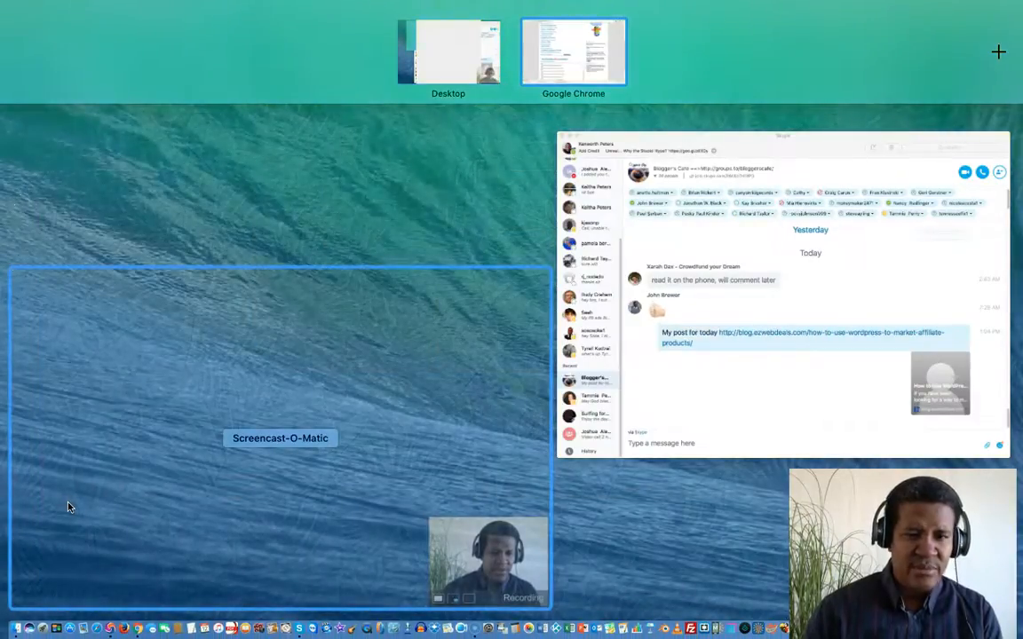
click(70, 507)
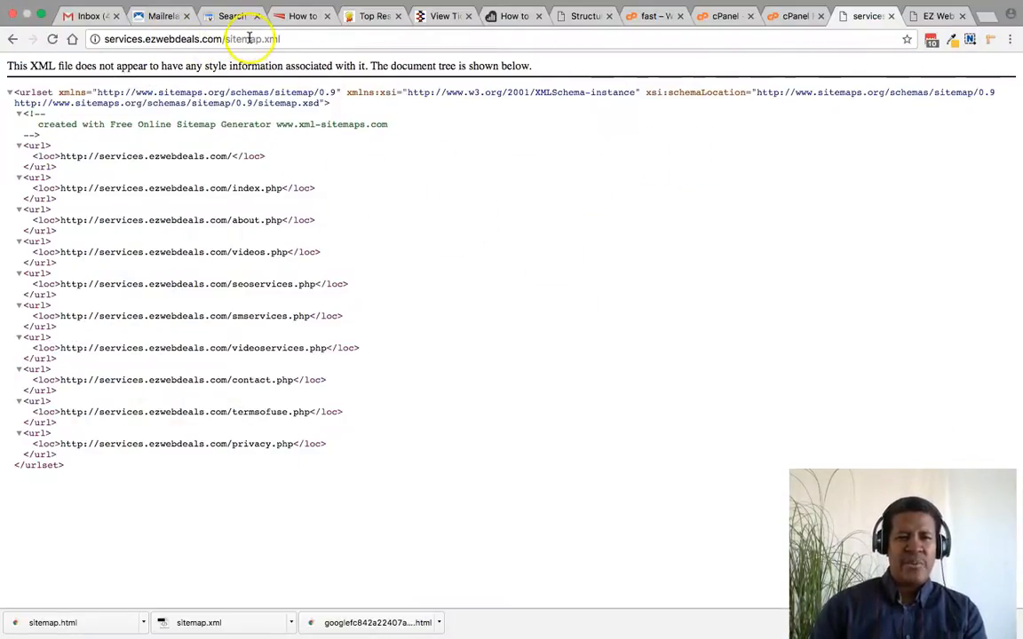
Close the live sitemap page, return to the Search Console sitemap details, and view the submitted /sitemap.xml from there.
click(892, 17)
click(115, 38)
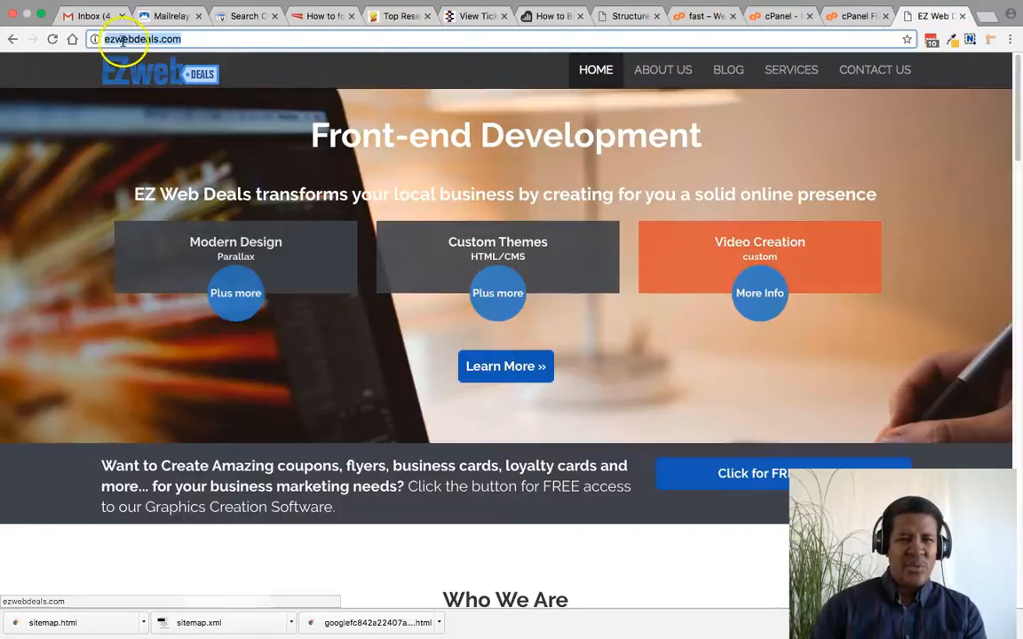
click(240, 17)
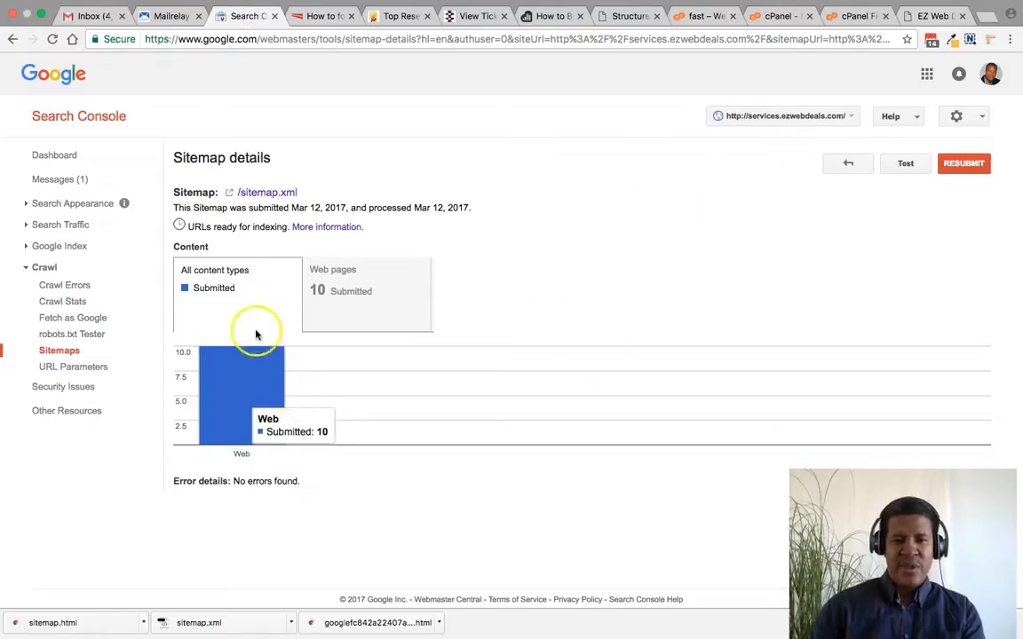
click(271, 193)
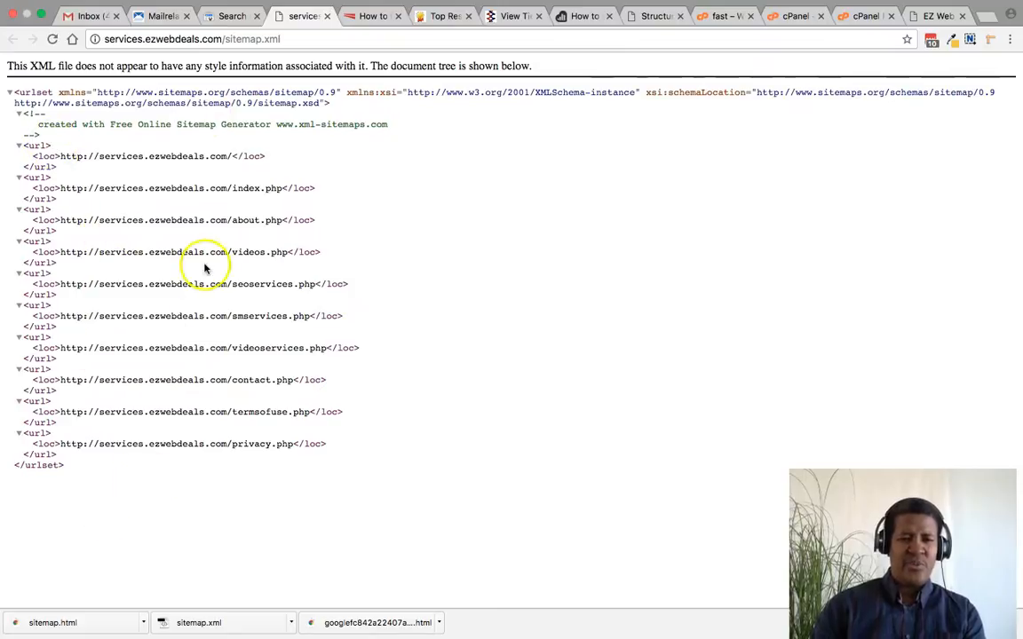
click(327, 17)
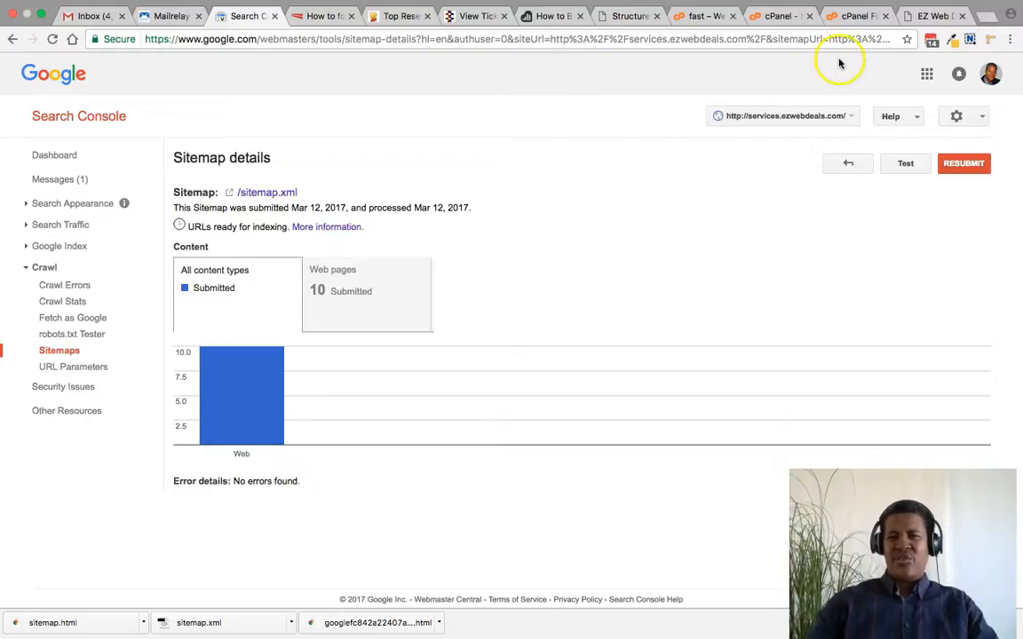
Open the blog.ezwebdeals.com/wp-admin/ dashboard and look through the options offered by All in One SEO.
click(942, 17)
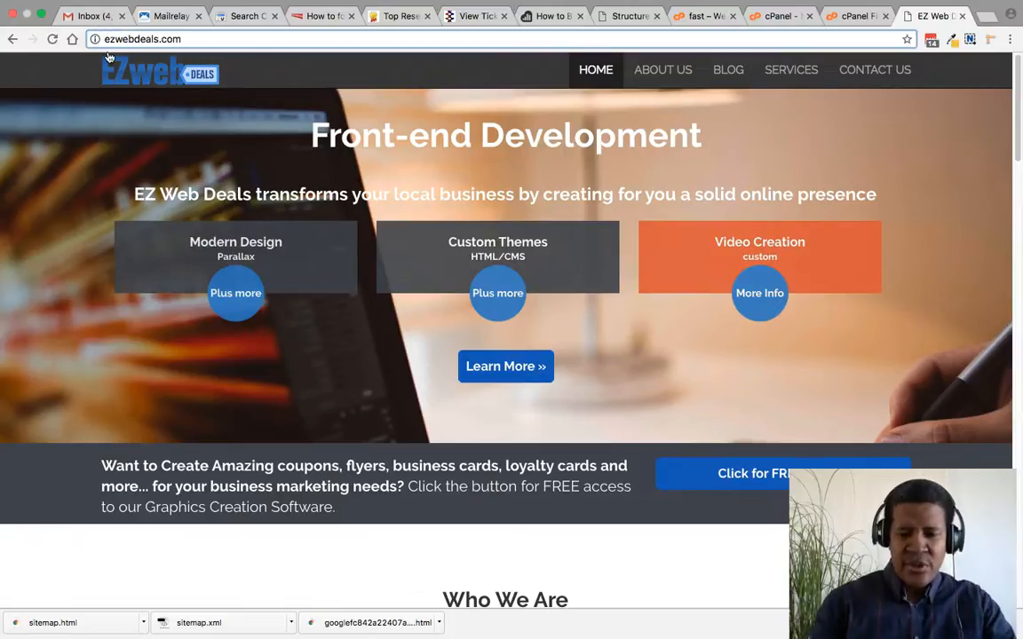
text(blog.)
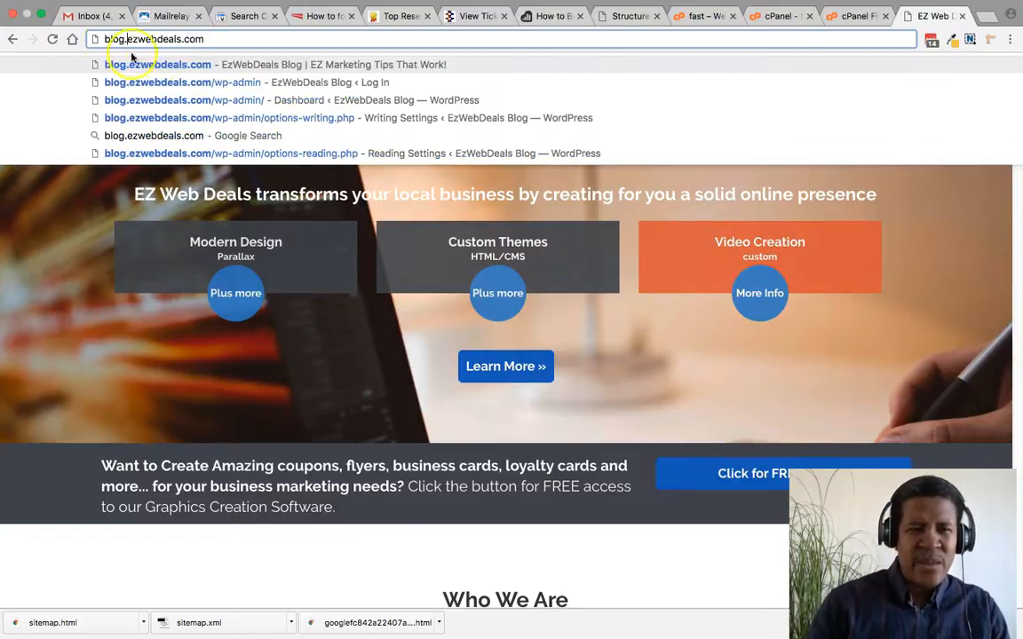
click(213, 100)
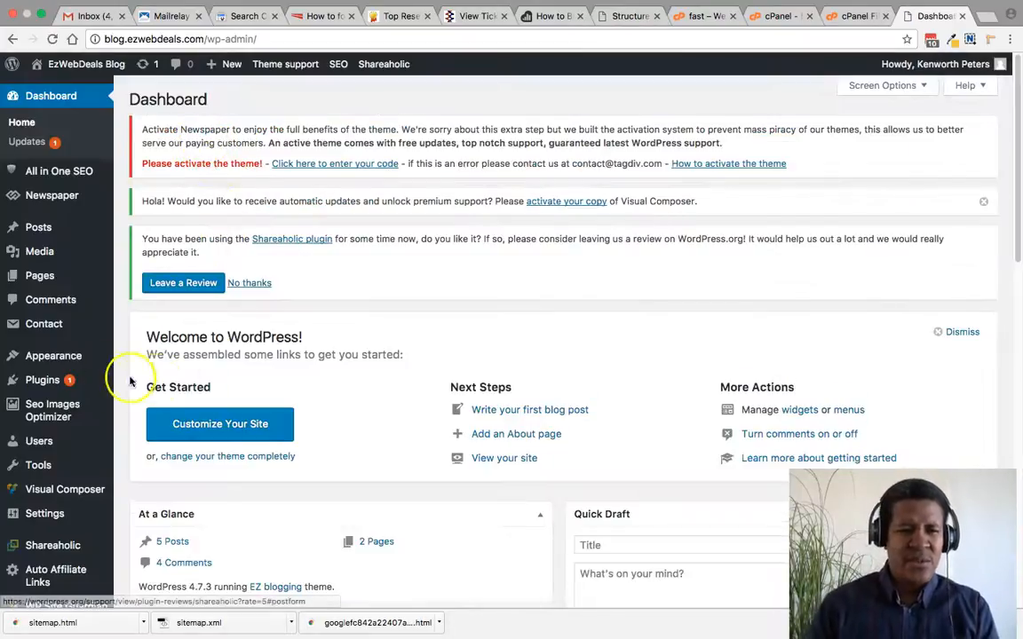
scroll(520, 384, down, 3)
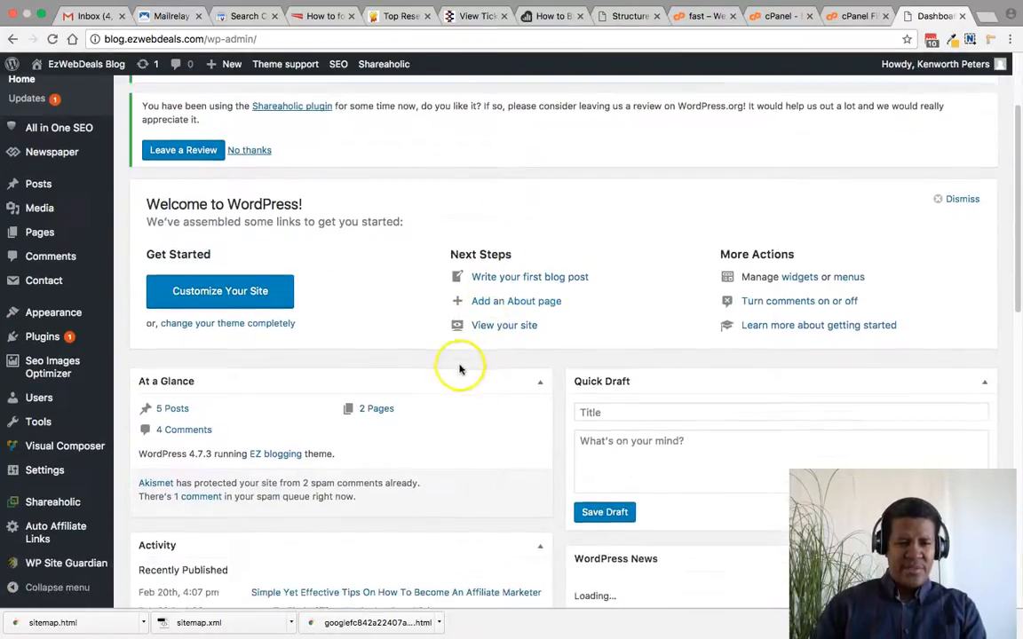
scroll(338, 355, up, 3)
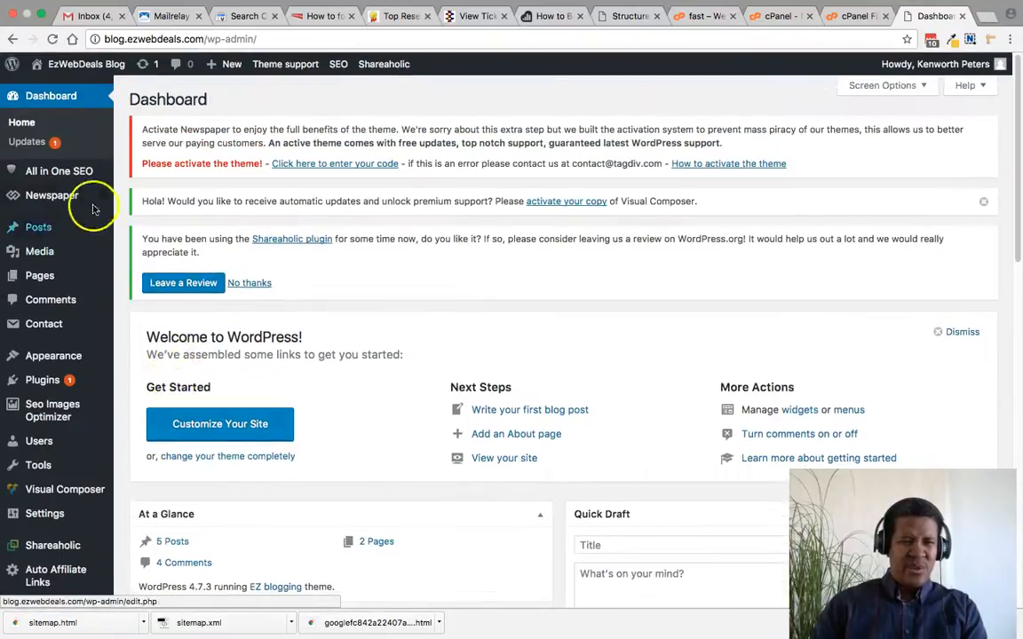
mouse_move(55, 169)
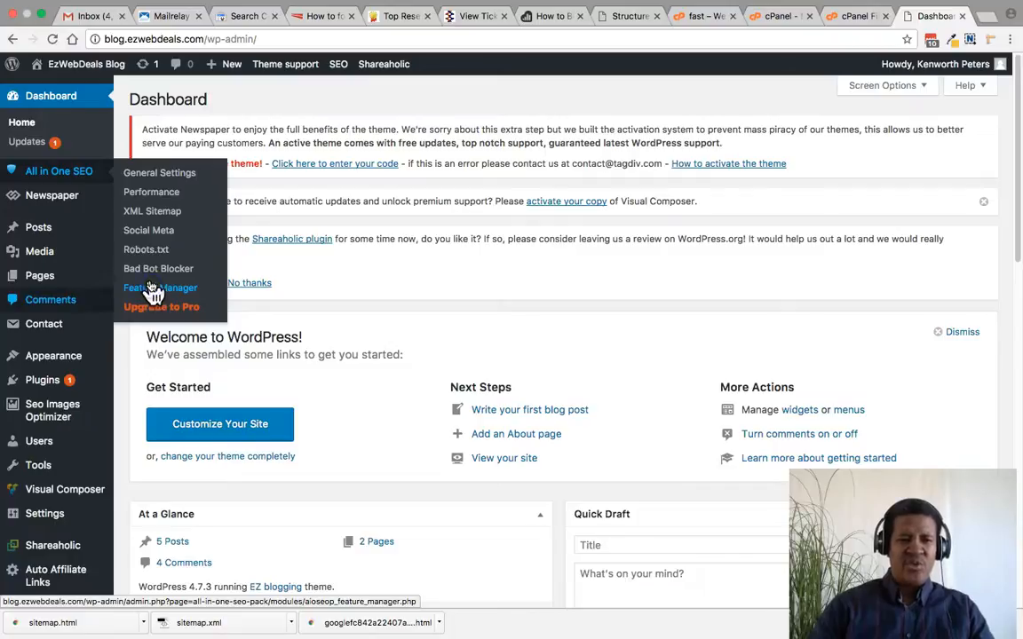
click(153, 251)
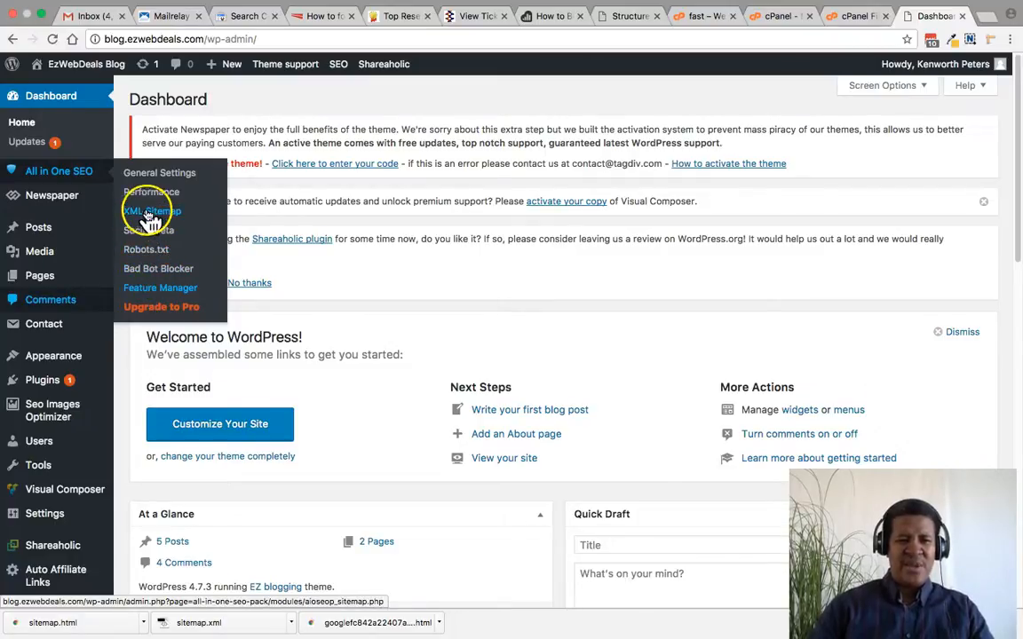
click(158, 216)
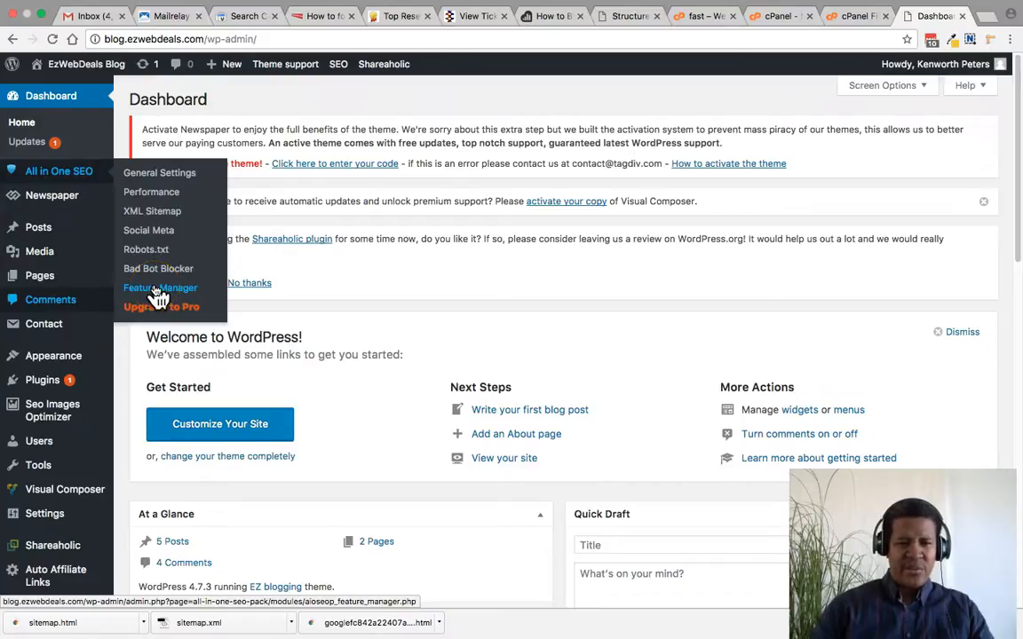
Activate XML Sitemaps and Social Meta in the All in One SEO Feature Manager of pages.ezwebdeals.com.
click(156, 289)
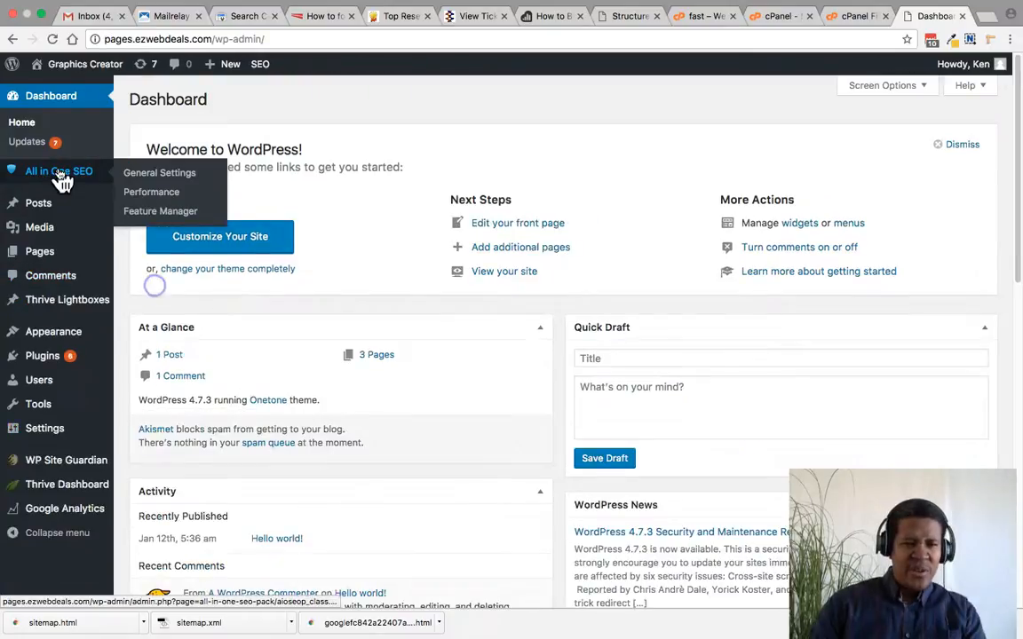
click(157, 211)
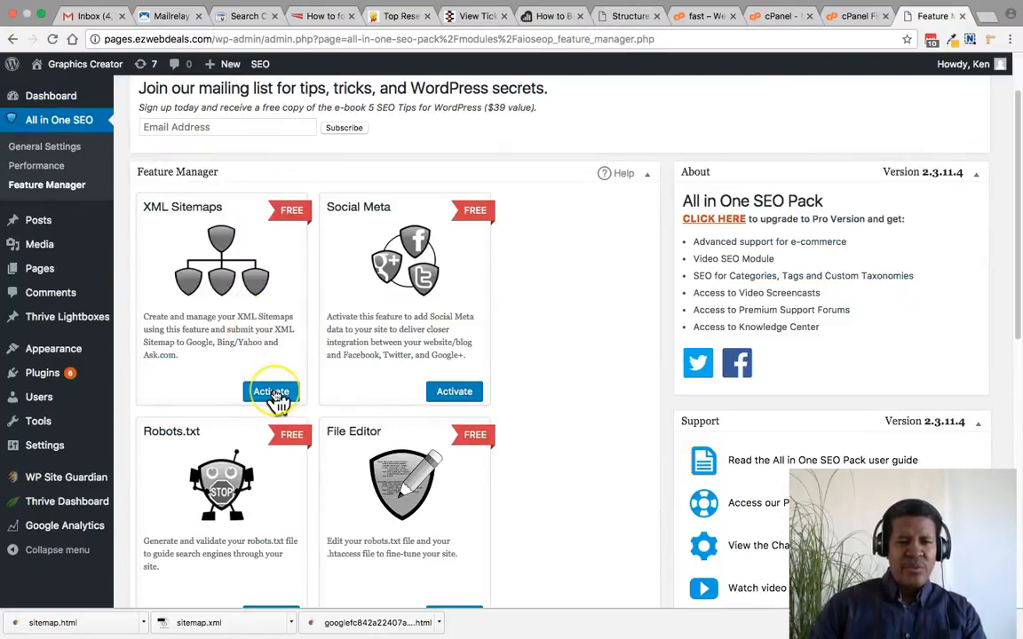
click(275, 394)
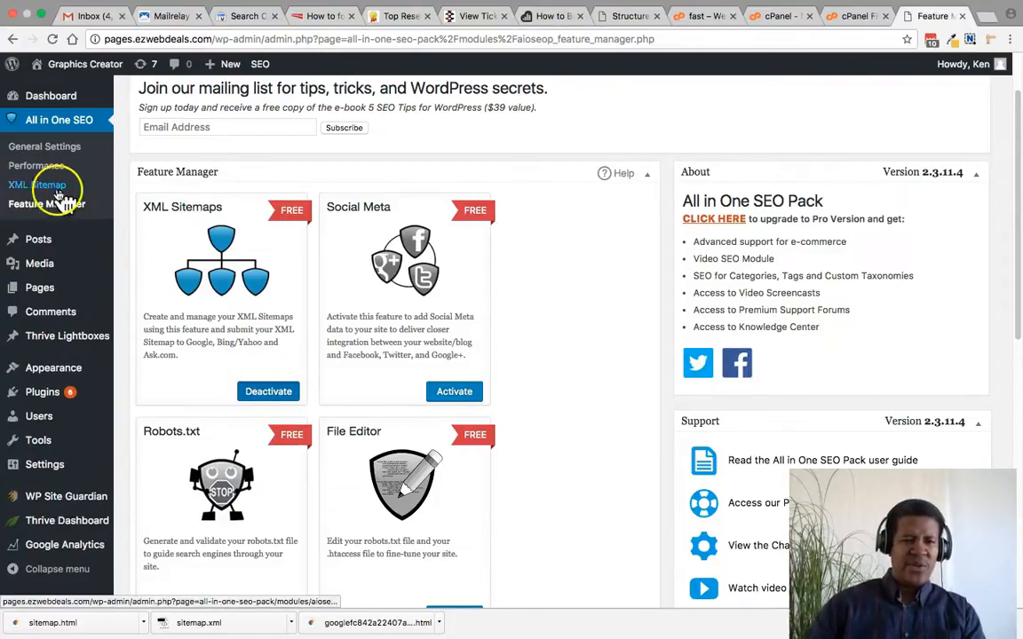
click(460, 396)
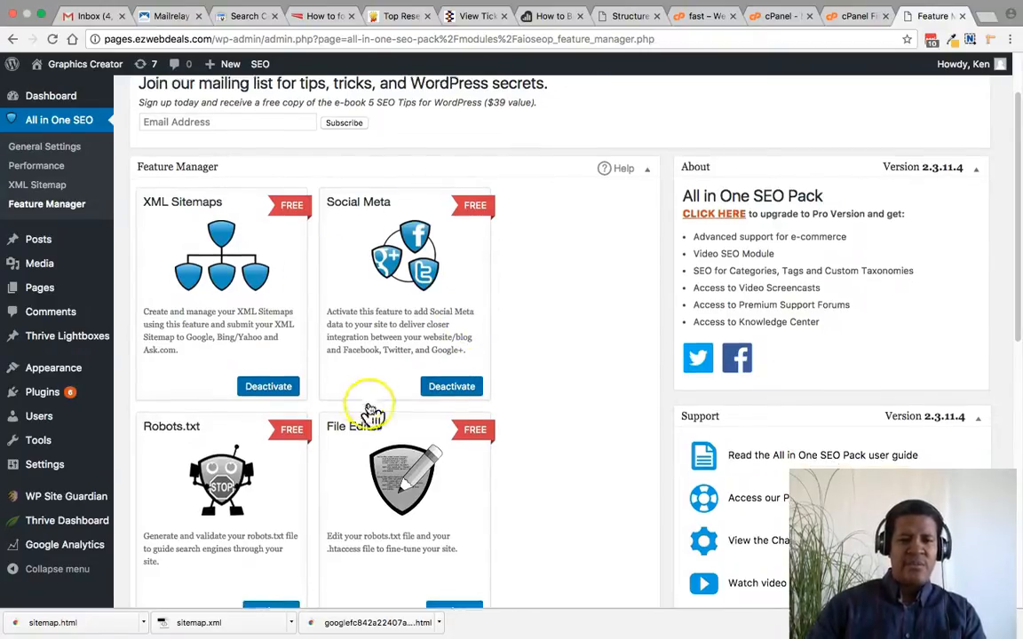
scroll(364, 399, down, 5)
scroll(304, 230, up, 5)
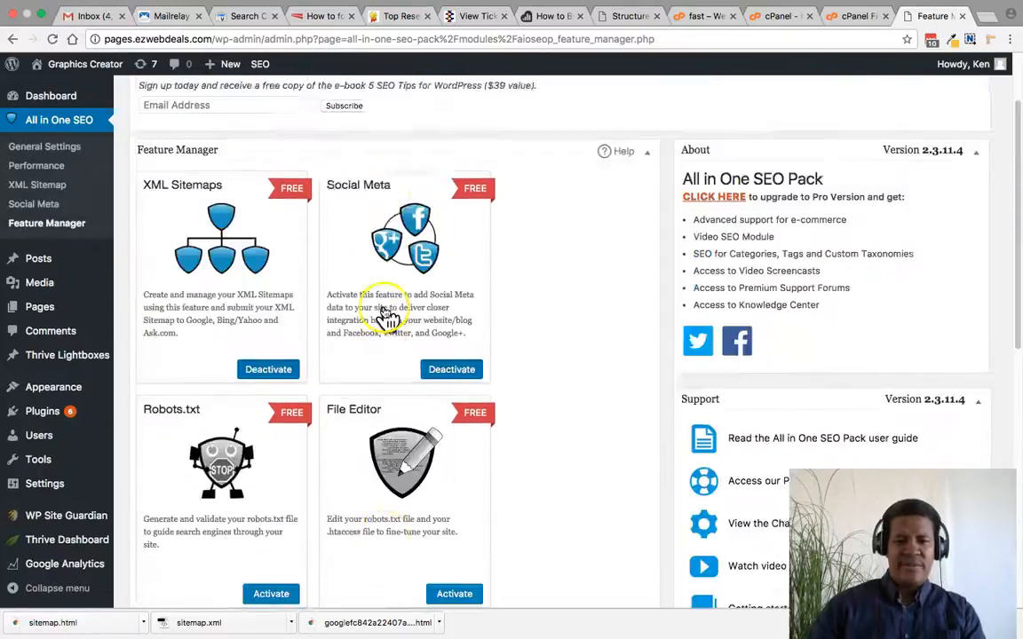
Open the All in One SEO XML Sitemap settings for pages.ezwebdeals.com and review the options through the page.
click(42, 188)
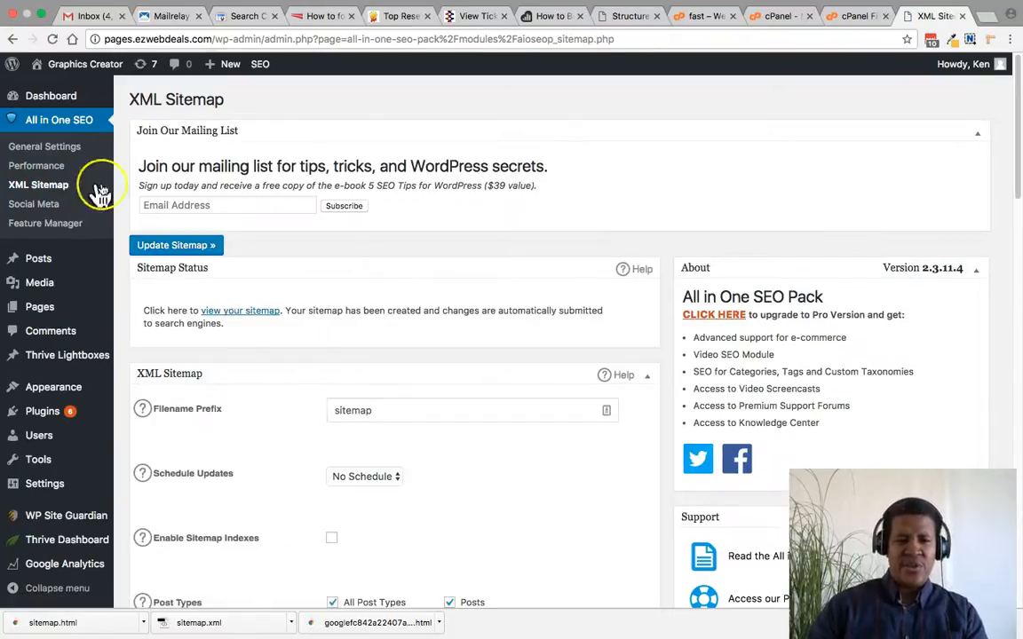
scroll(445, 293, down, 2)
scroll(408, 302, down, 3)
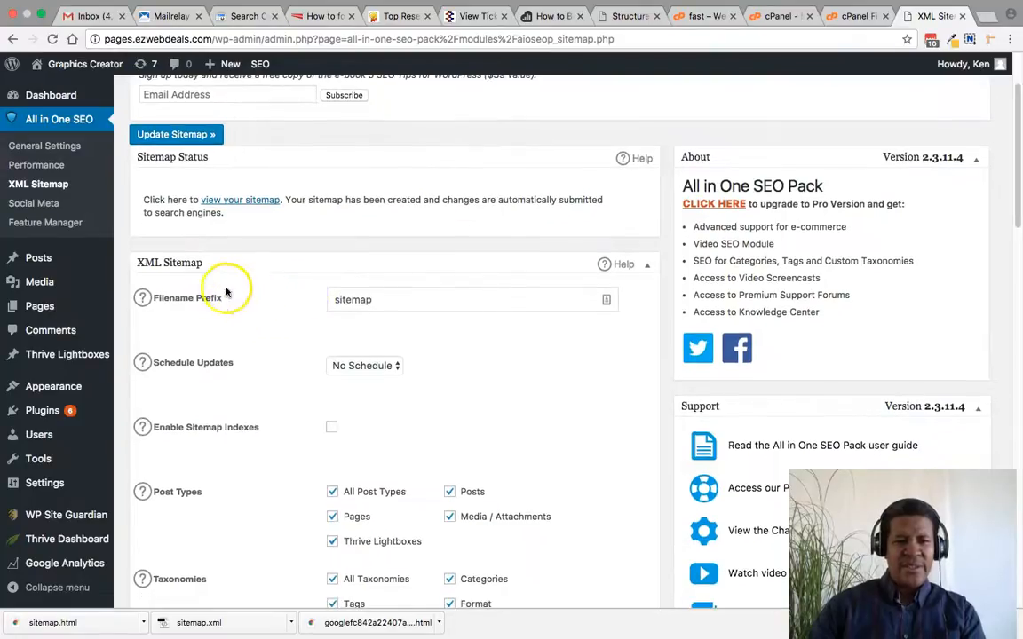
scroll(267, 240, down, 5)
scroll(479, 279, down, 8)
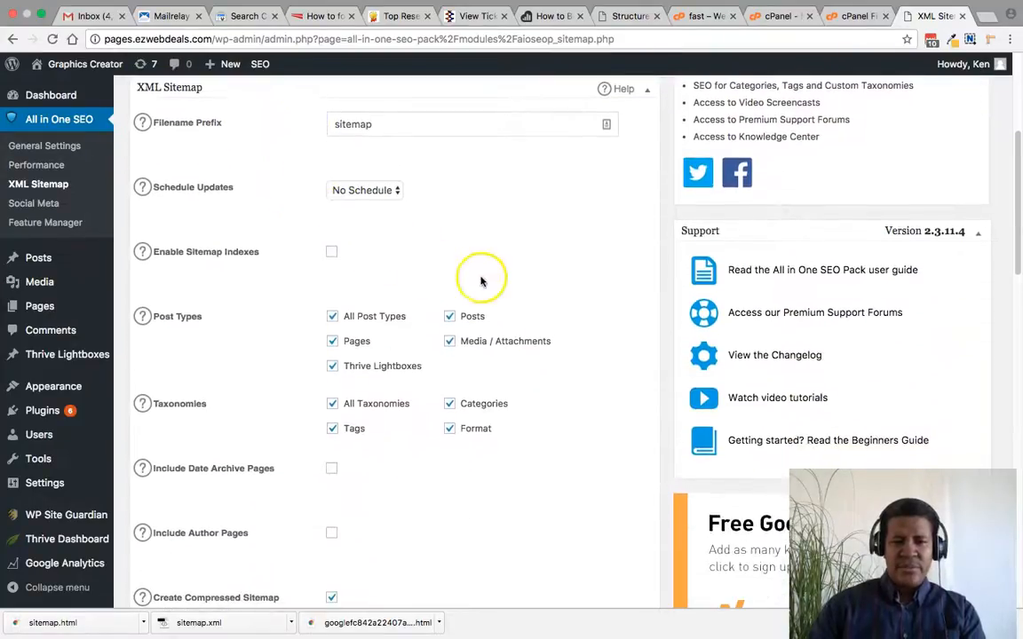
scroll(535, 330, down, 6)
scroll(355, 355, up, 12)
scroll(459, 293, up, 7)
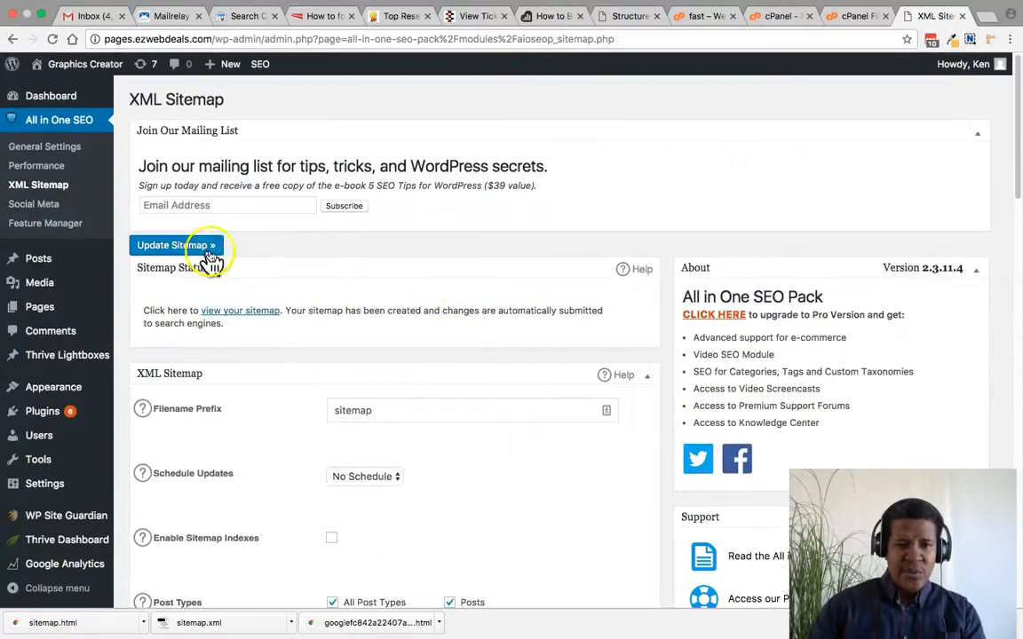
View the sitemap generated for pages.ezwebdeals.com and inspect the page of one of its listed images.
click(241, 312)
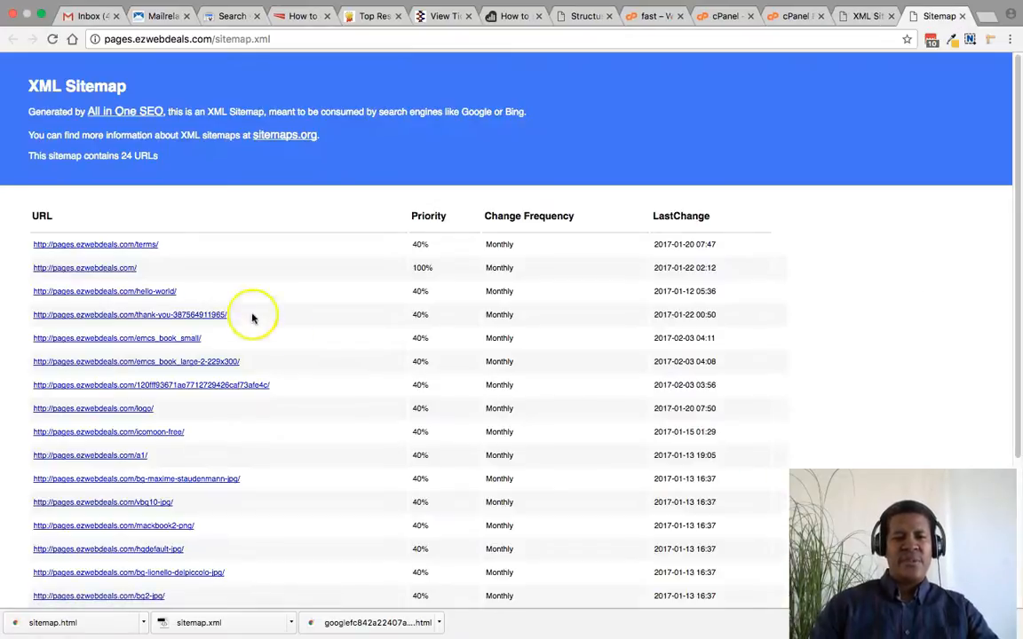
scroll(783, 382, down, 5)
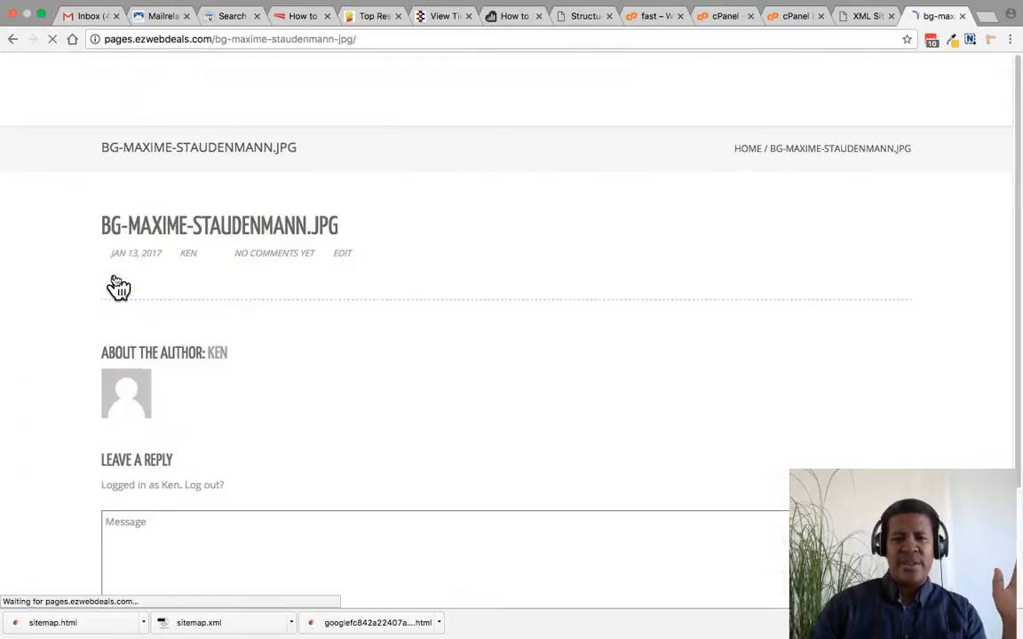
scroll(622, 320, down, 5)
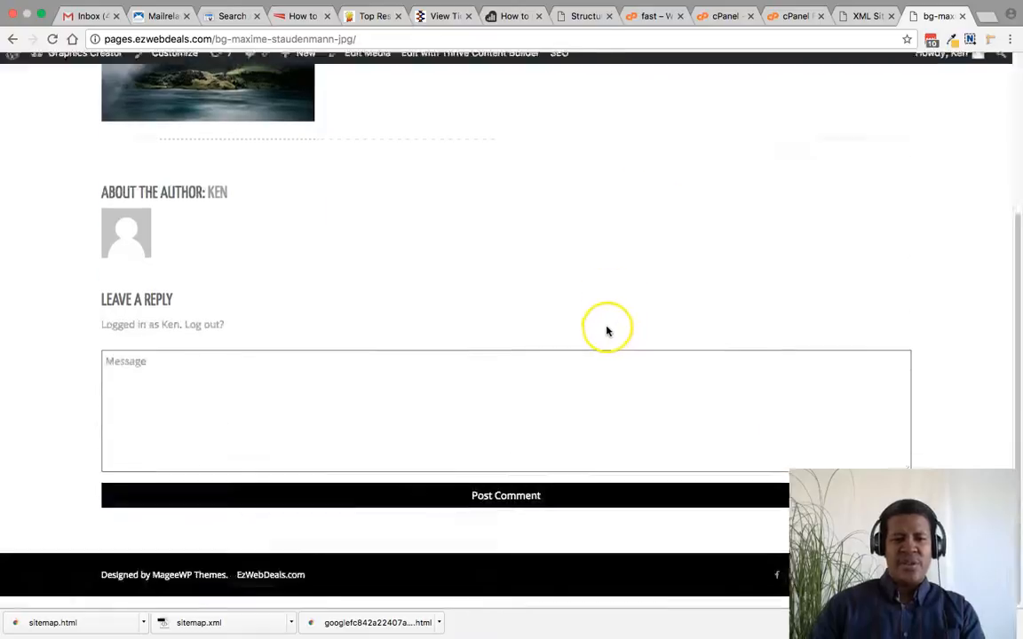
key(super+w)
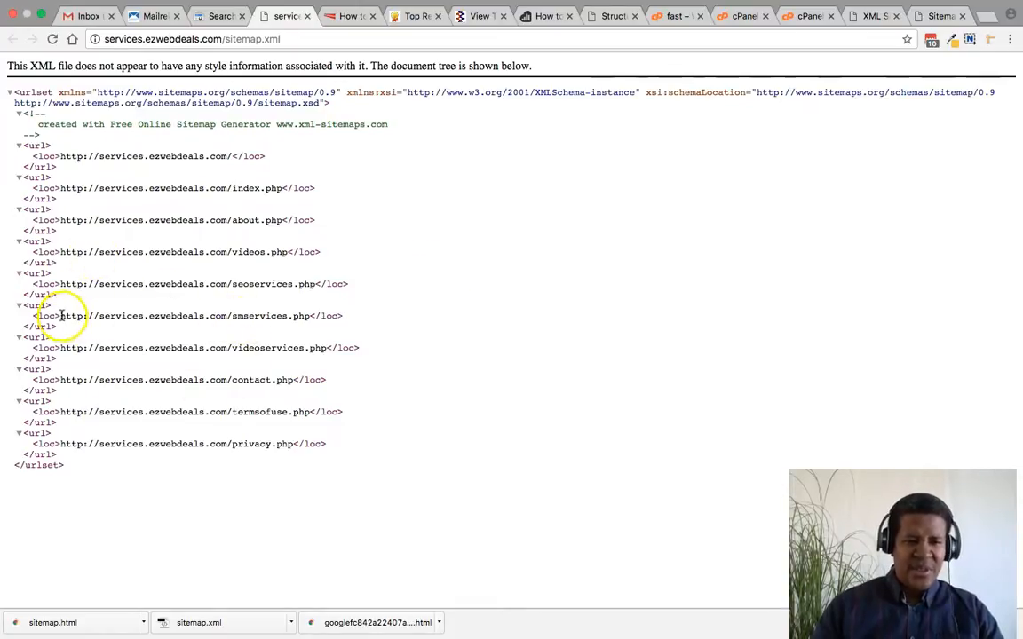
Compare the pages.ezwebdeals.com sitemap with the Search Console sitemap details and the services.ezwebdeals.com sitemap.
click(941, 16)
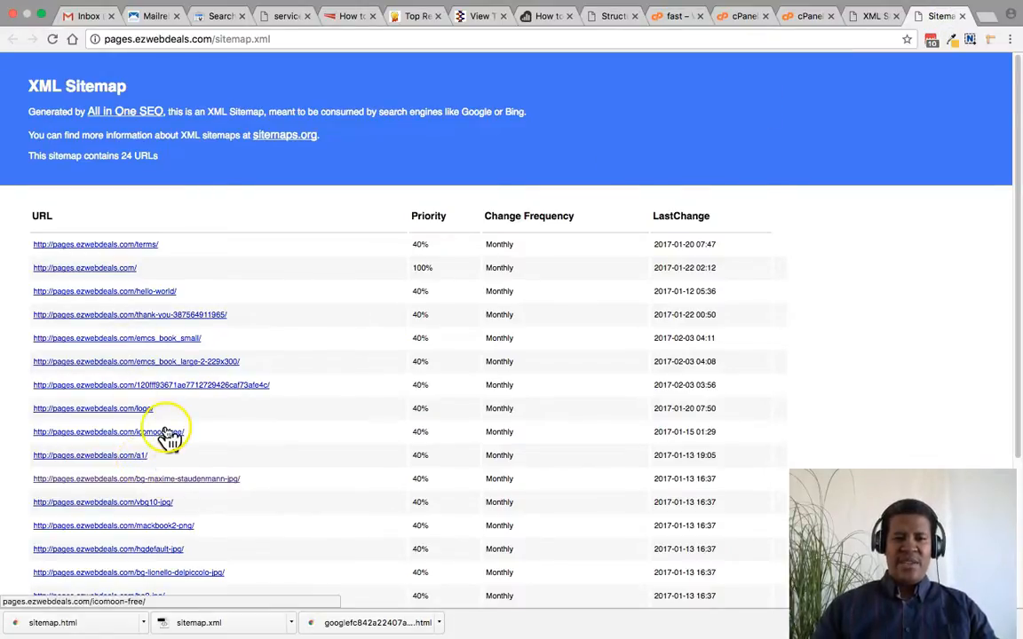
click(220, 16)
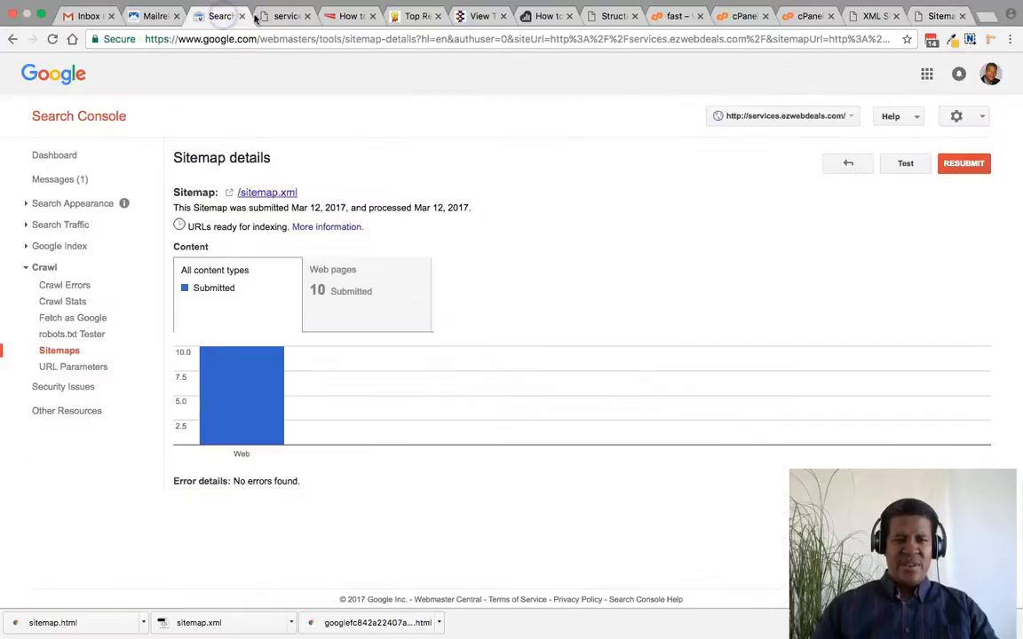
click(283, 16)
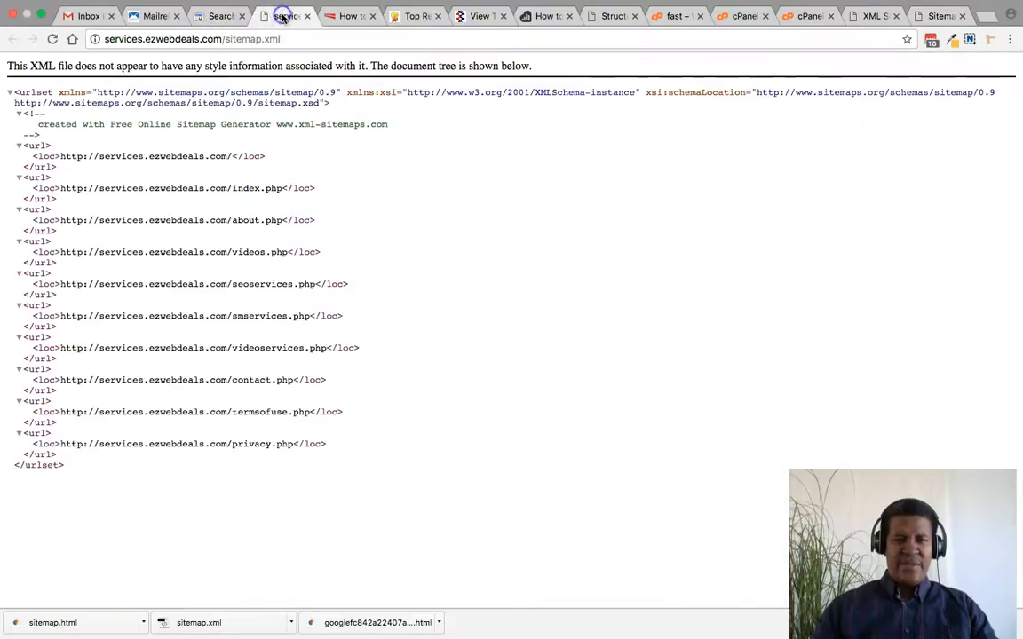
click(941, 16)
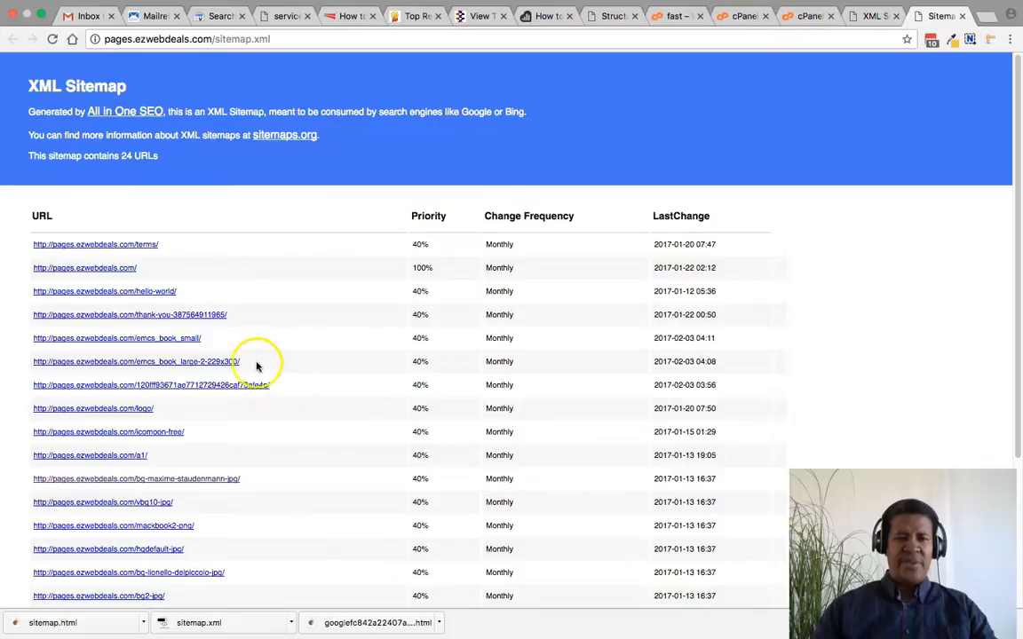